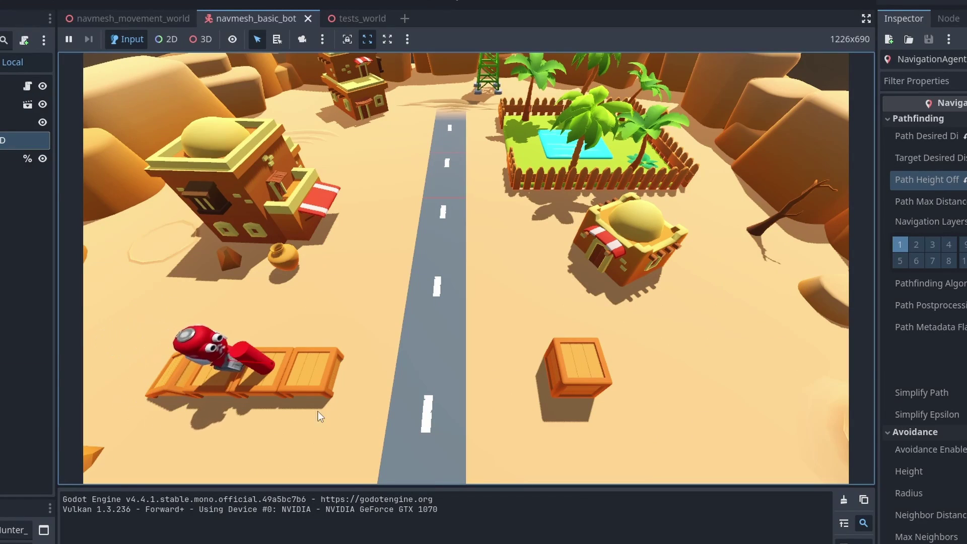
Step: Send the red robot to four successive spots on the desert ground in the running game
left_click(308, 423)
left_click(348, 309)
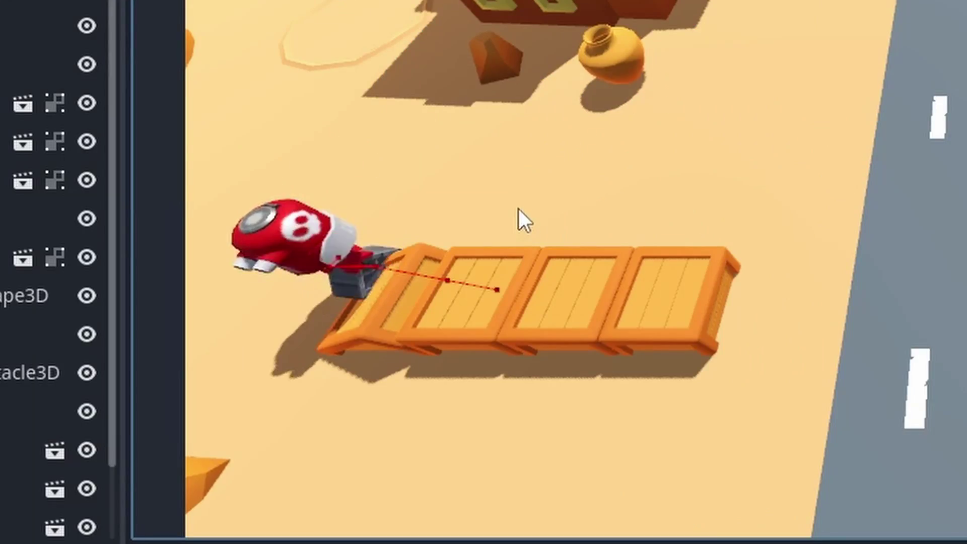
left_click(556, 320)
left_click(622, 310)
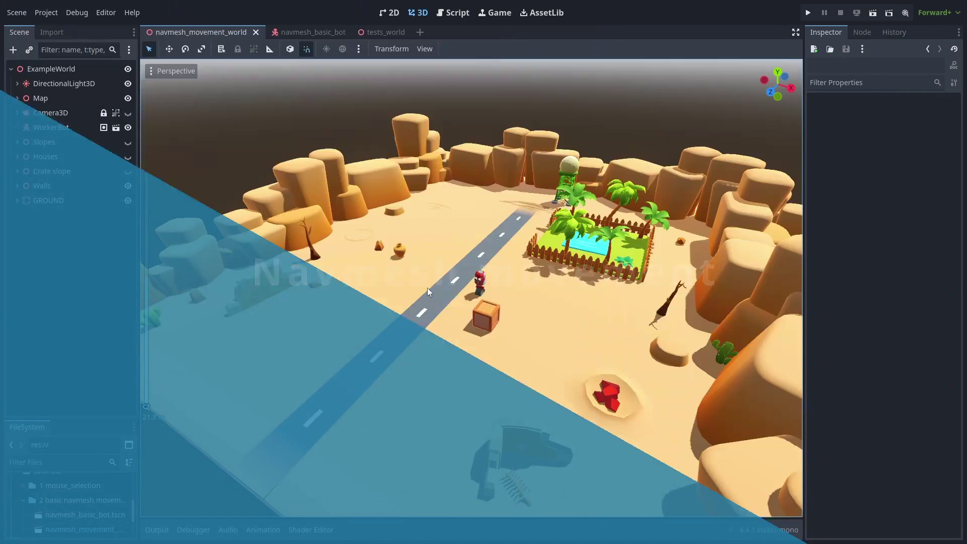
scroll(454, 312, "up", 2)
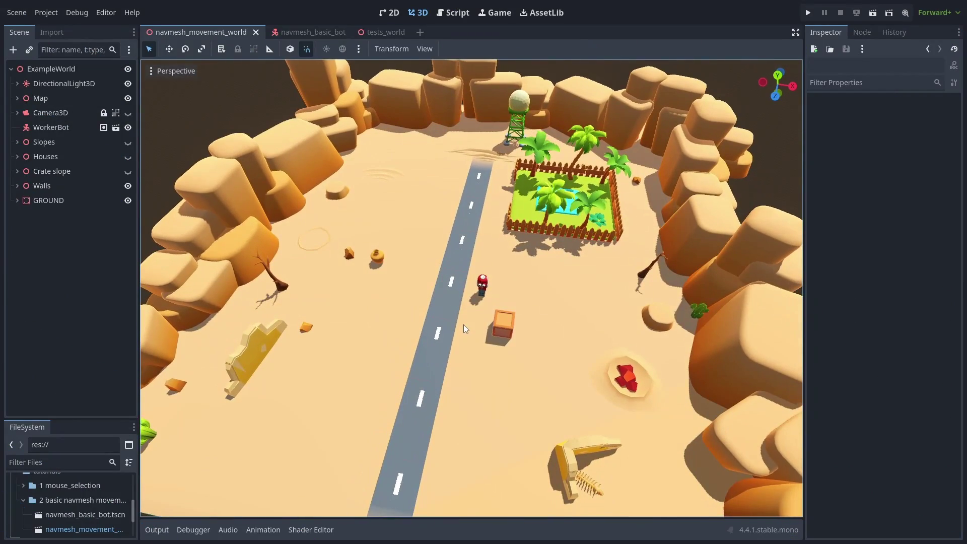
Step: Add a NavigationRegion3D node to the desert world scene
left_click(13, 49)
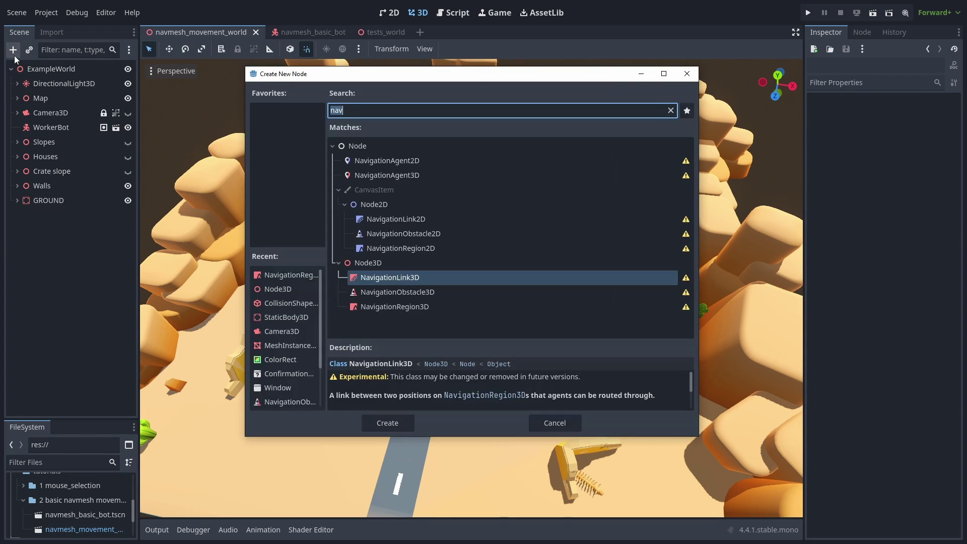
left_click(427, 308)
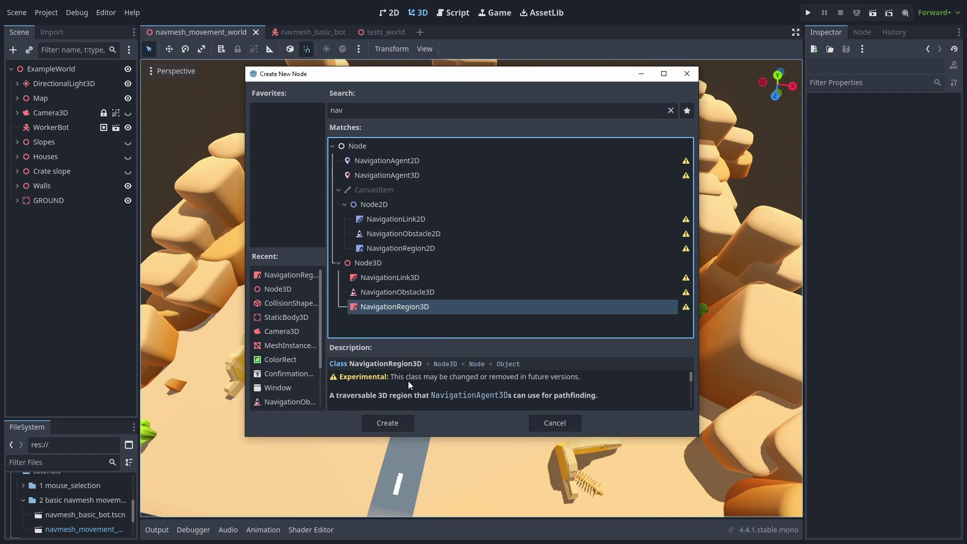
left_click(401, 423)
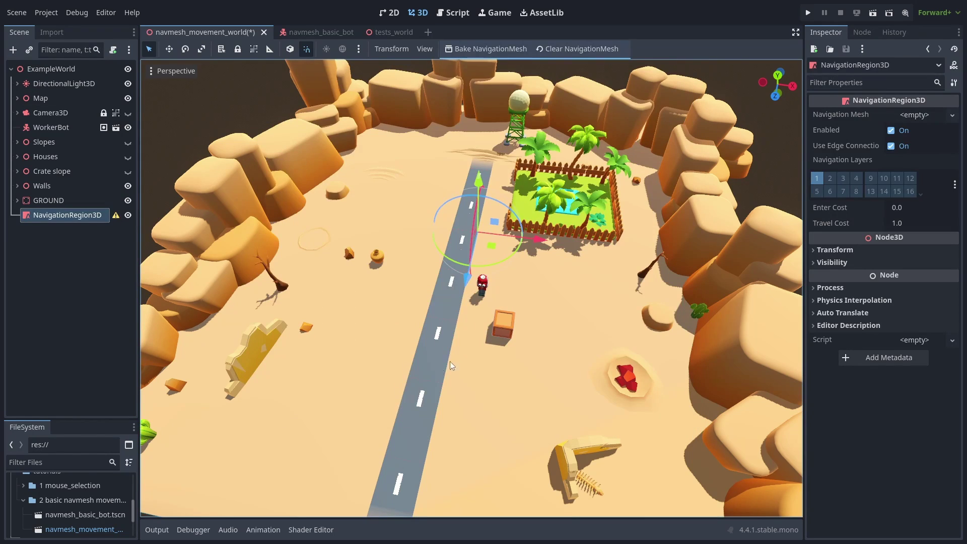
Step: Assign the region a new NavigationMesh resource and attempt a first bake
left_click(905, 118)
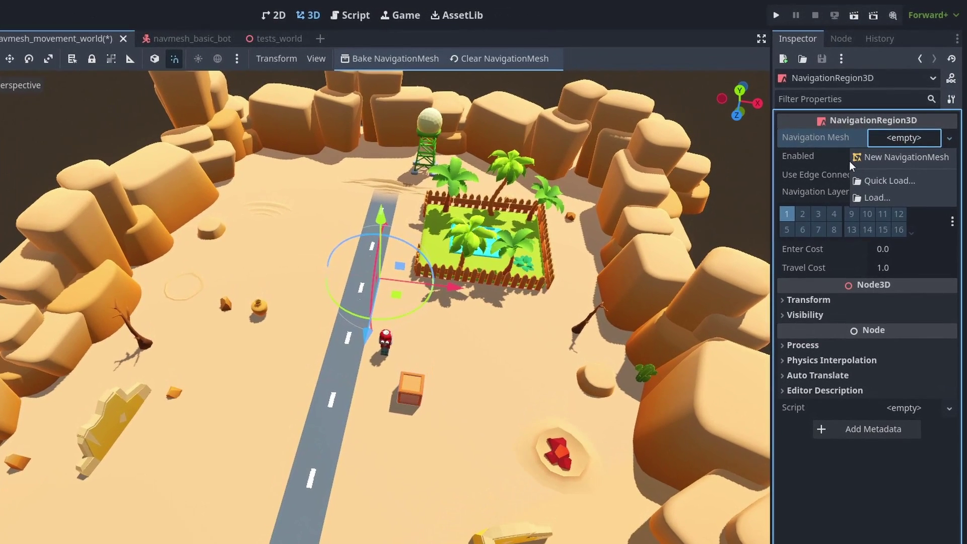
left_click(897, 135)
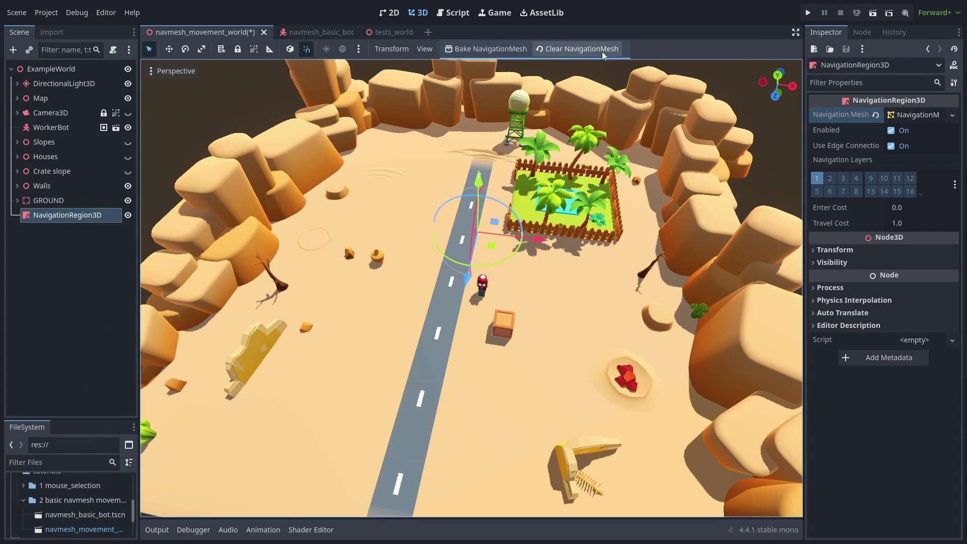
left_click(503, 50)
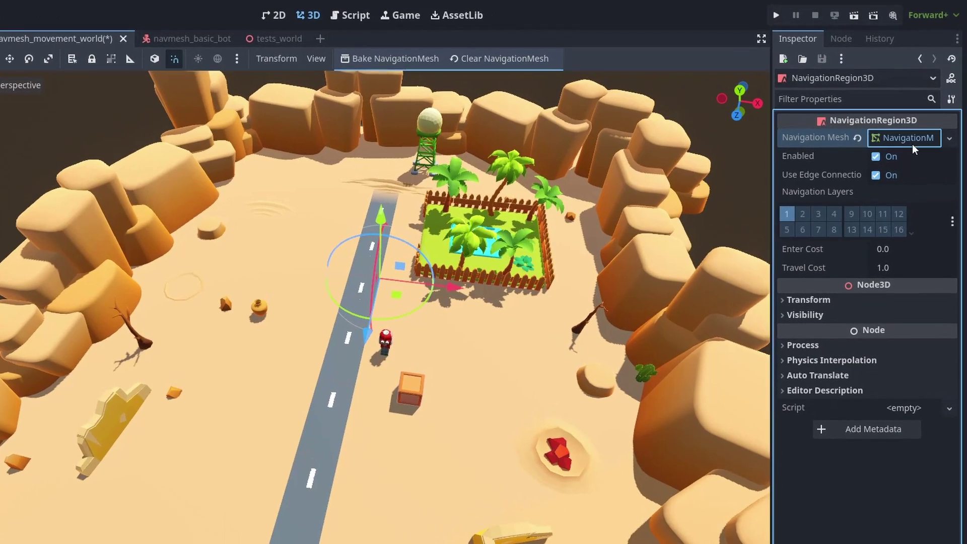
Step: Try Group With Children source geometry, revert to Root Node Children, and move GROUND under the region
left_click(907, 115)
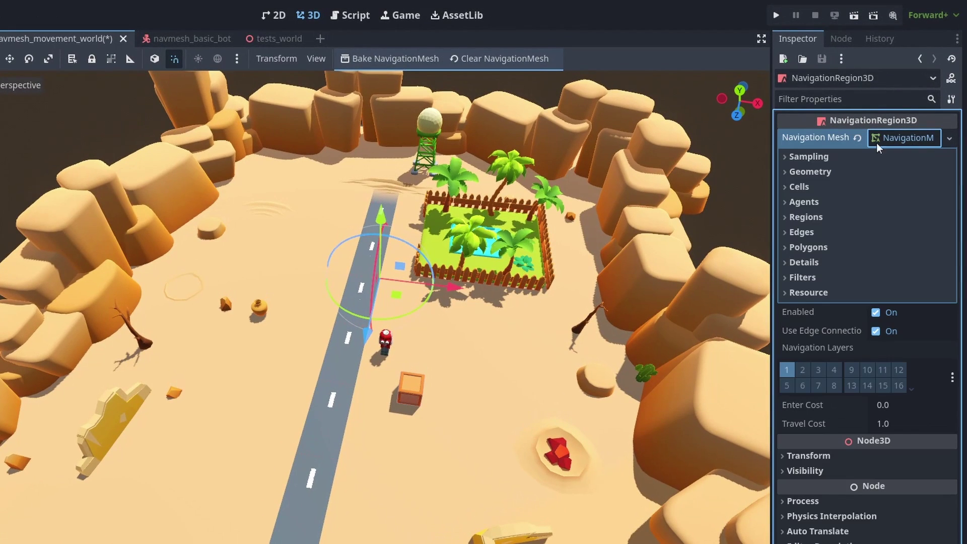
left_click(818, 172)
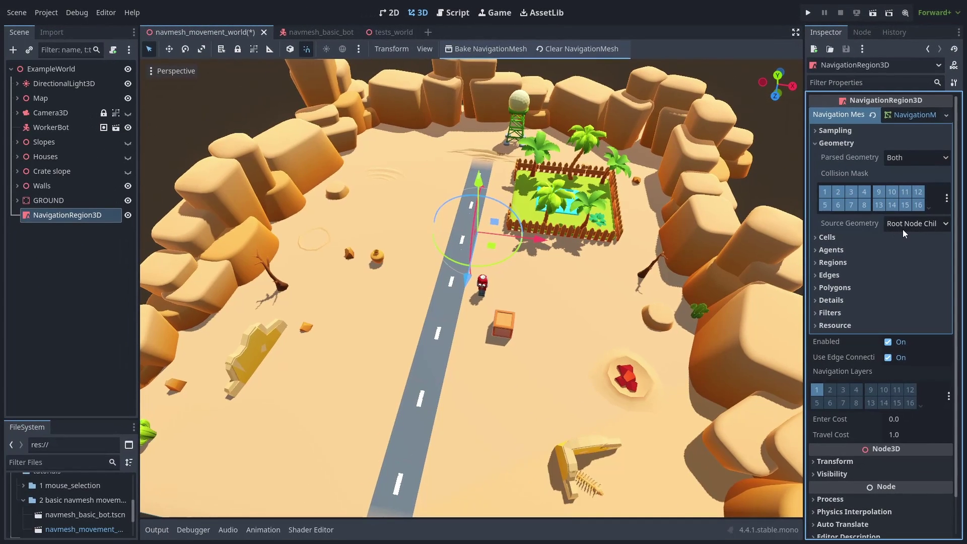
left_click(906, 225)
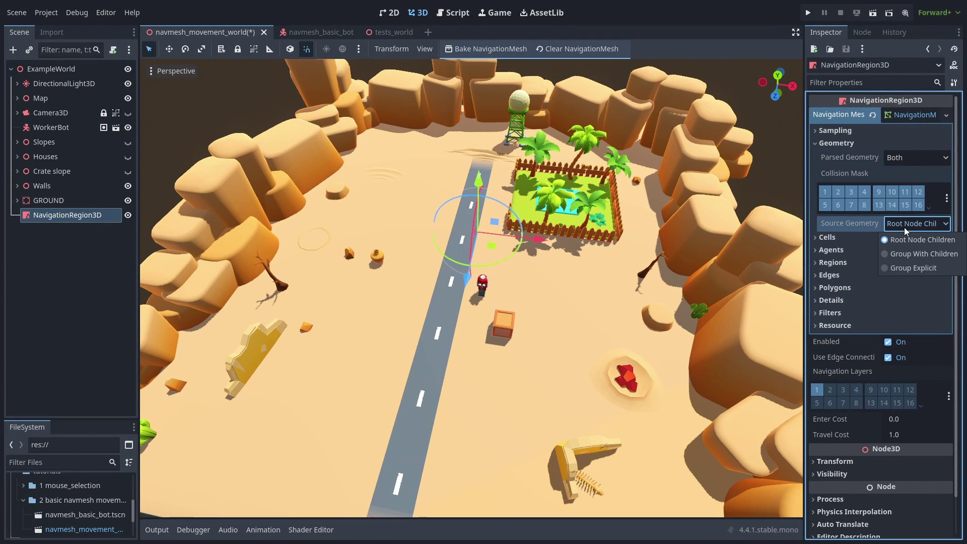
left_click(910, 255)
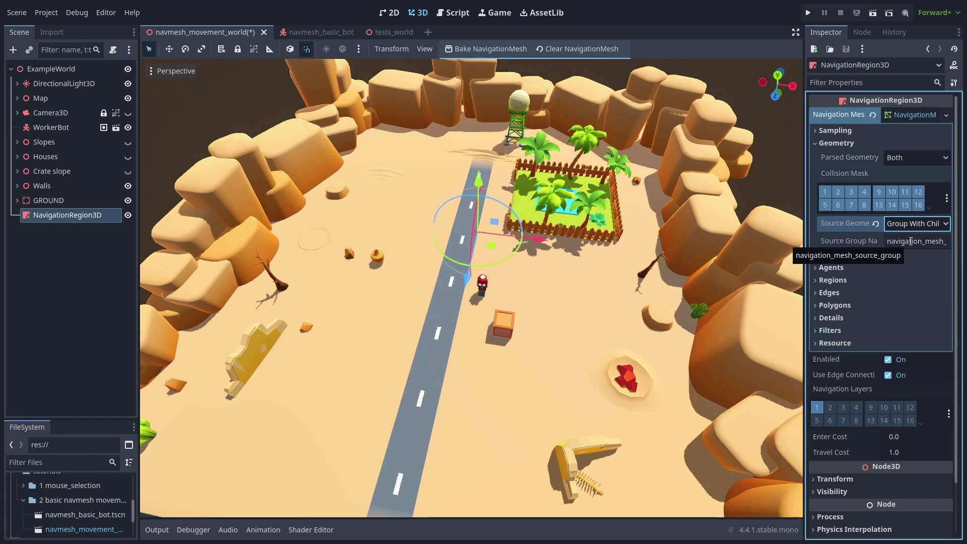
left_click(877, 224)
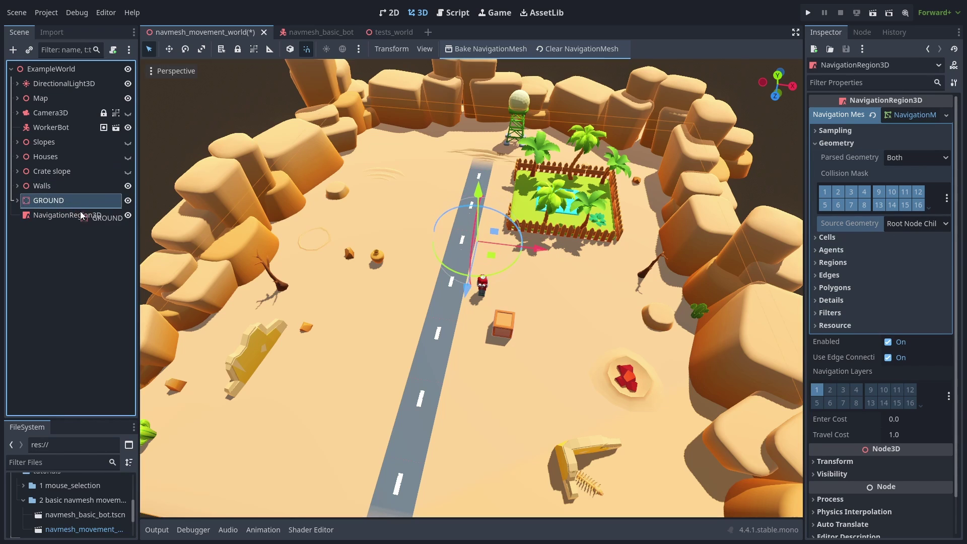
mouse_move(53, 200)
left_mouse_down()
mouse_move(68, 214)
mouse_move(75, 201)
left_mouse_up()
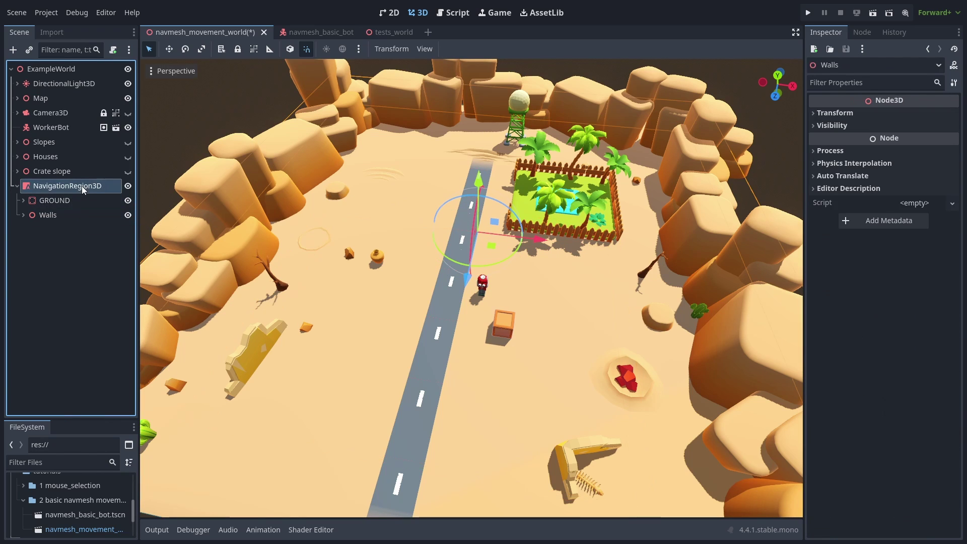
Step: Move Walls under the navigation region and bake the navmesh over the ground
left_click(75, 185)
left_click(491, 49)
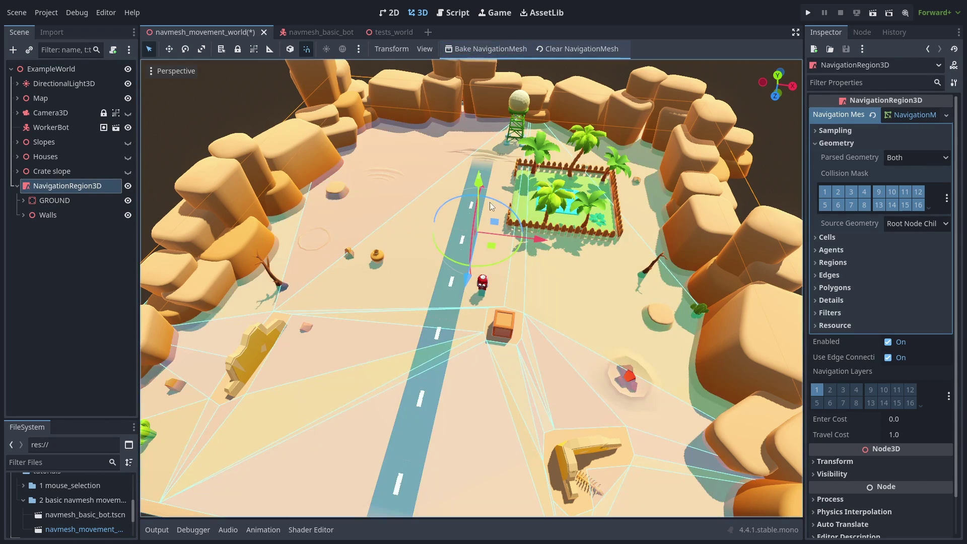
mouse_move(470, 362)
middle_mouse_down()
mouse_move(504, 356)
mouse_move(506, 332)
middle_mouse_up()
scroll(498, 336, "up", 3)
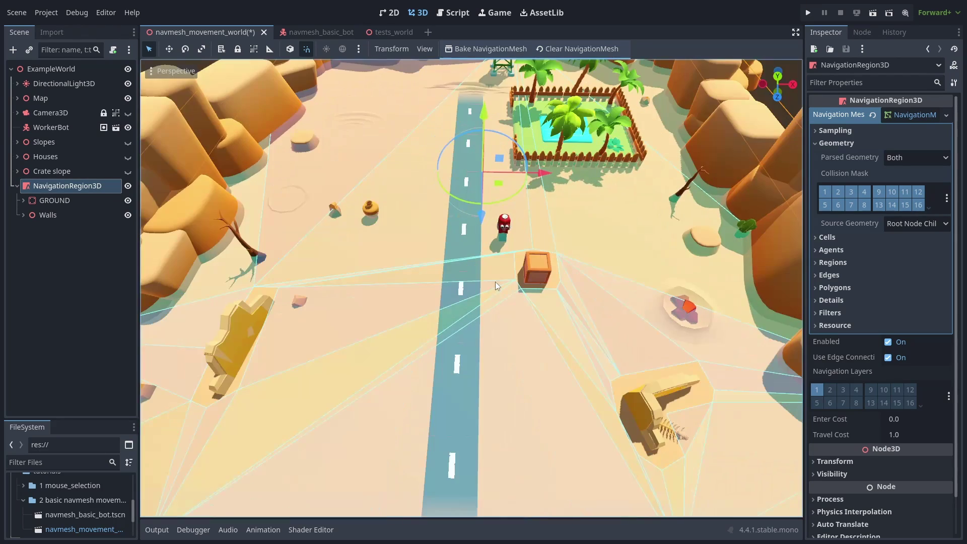
left_click(23, 215)
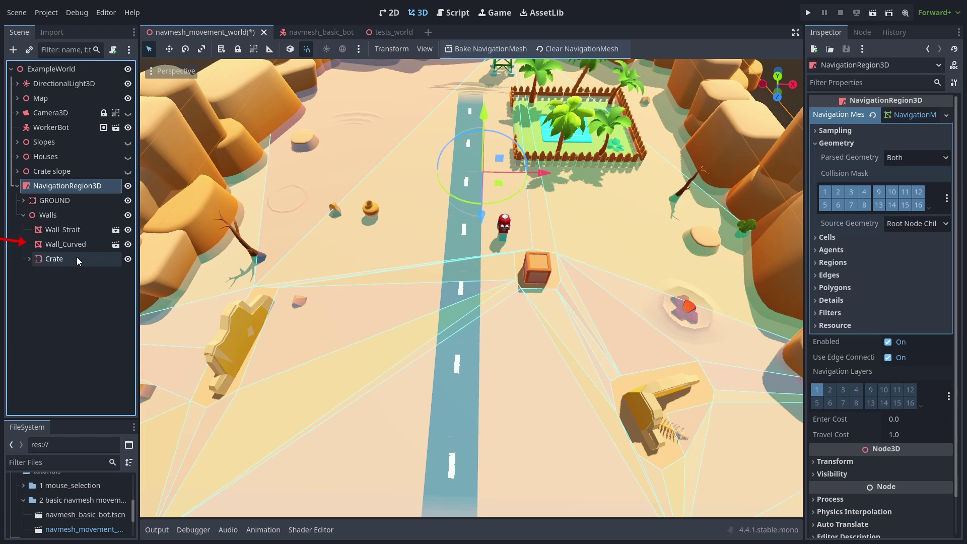
Step: Rebake with Parsed Geometry set to Static Colliders, then to Mesh Instances
left_click(908, 158)
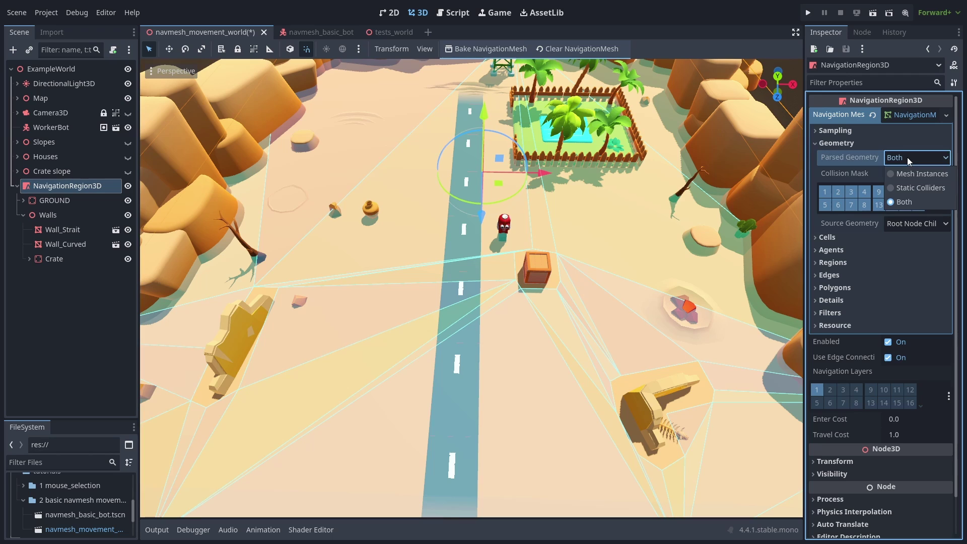
left_click(923, 191)
left_click(492, 49)
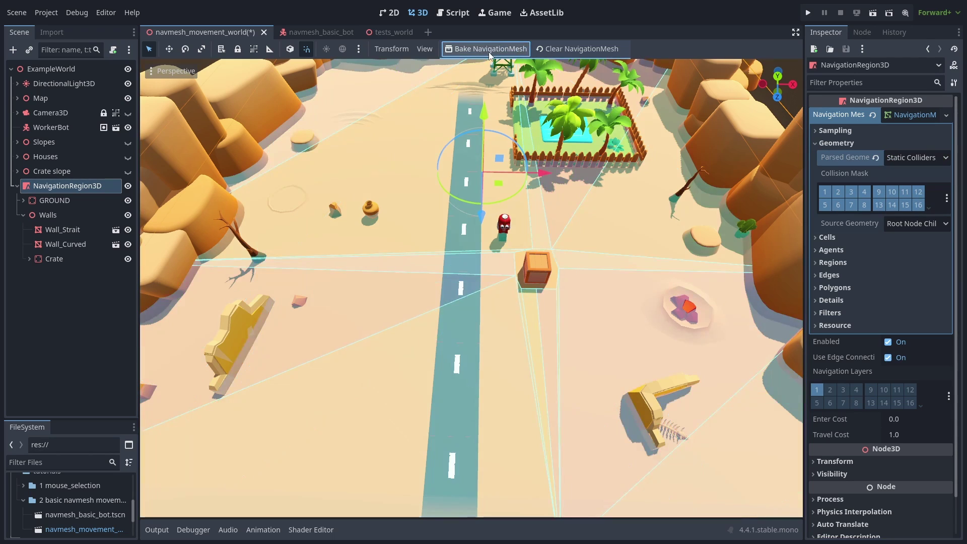
left_click(903, 155)
left_click(917, 174)
left_click(483, 50)
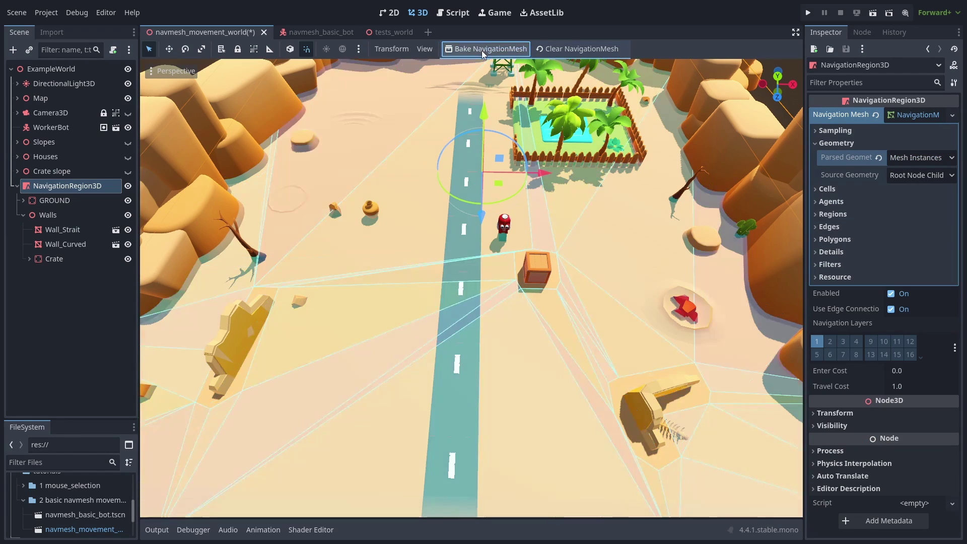
Step: Set Parsed Geometry back to Both meshes and colliders
left_click(29, 259)
left_click(916, 157)
left_click(915, 201)
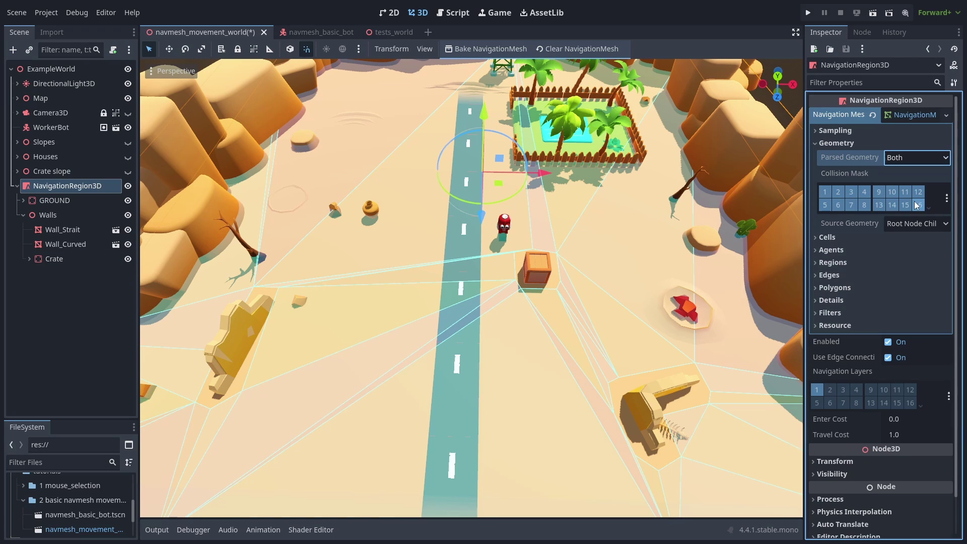
Step: Rebake using both geometry types, then rebake with a 1.0 m agent radius
left_click(509, 48)
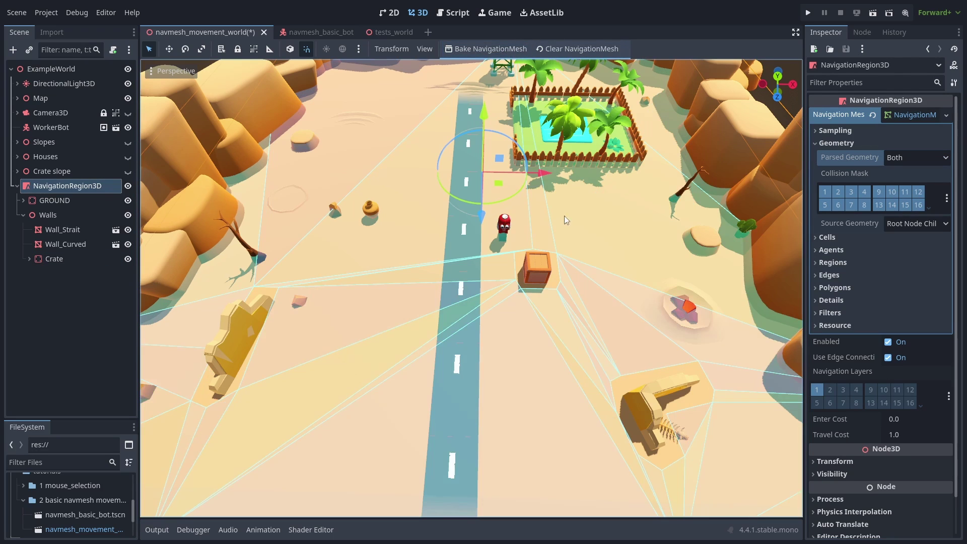
left_click(824, 249)
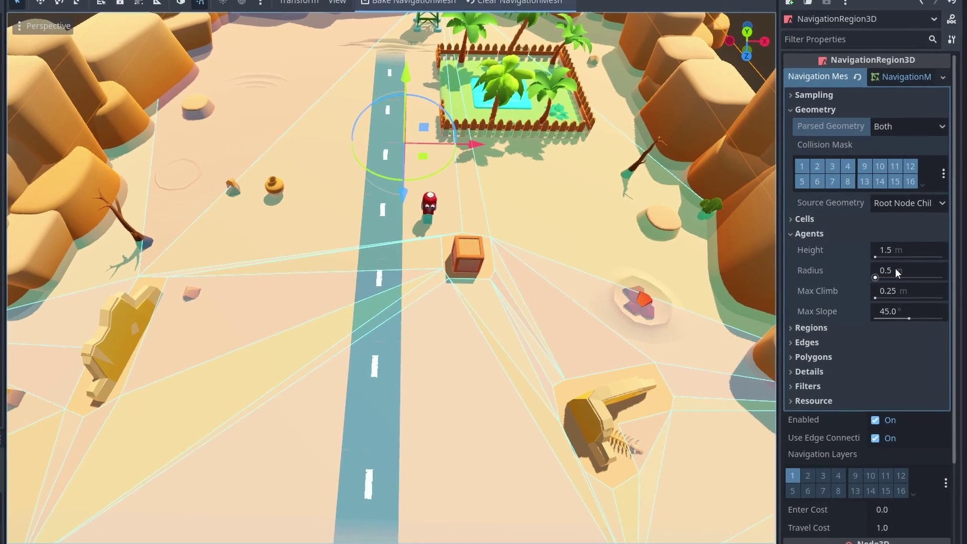
left_click(899, 268)
type("1")
key("Return")
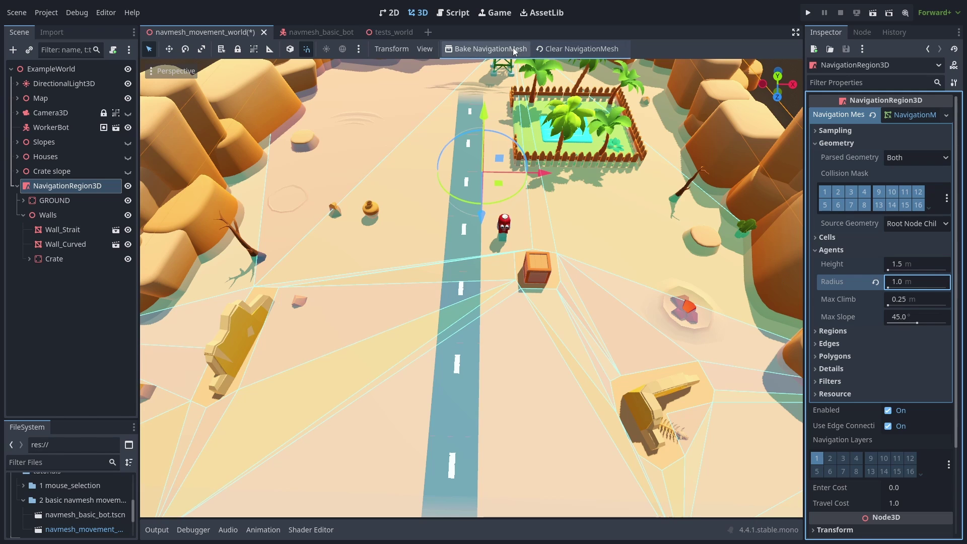
left_click(513, 49)
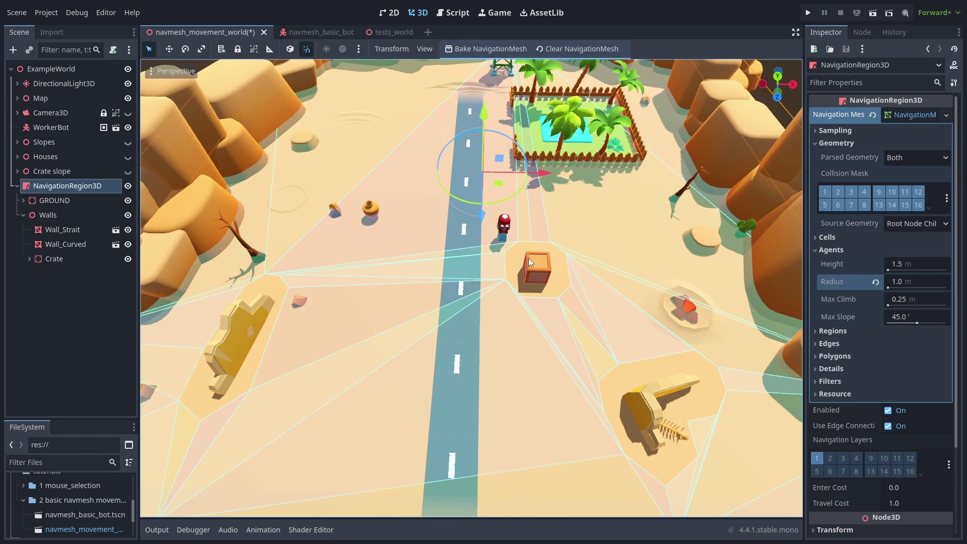
Step: Rebake at a 2.0 m agent radius, then reset the radius to 0.5 m and rebake
left_click(508, 50)
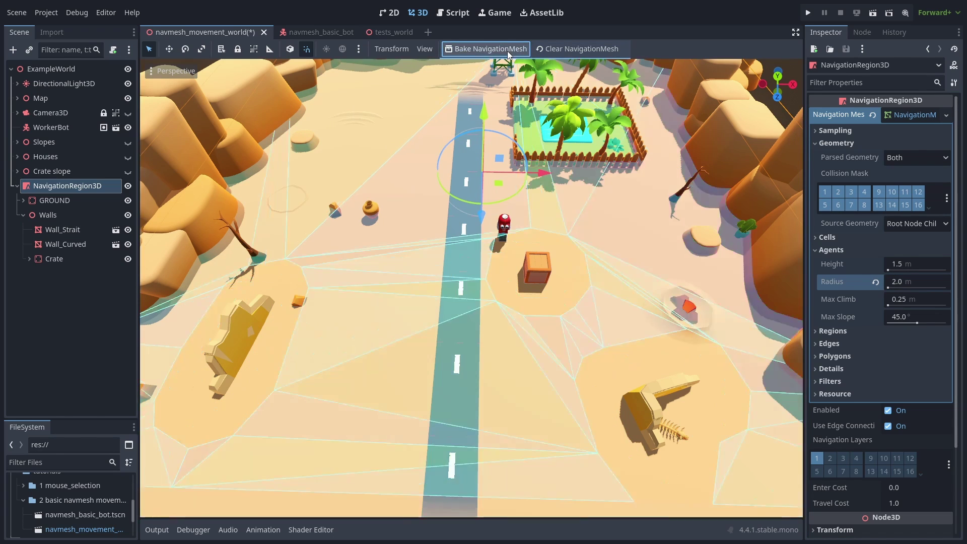
left_click(876, 281)
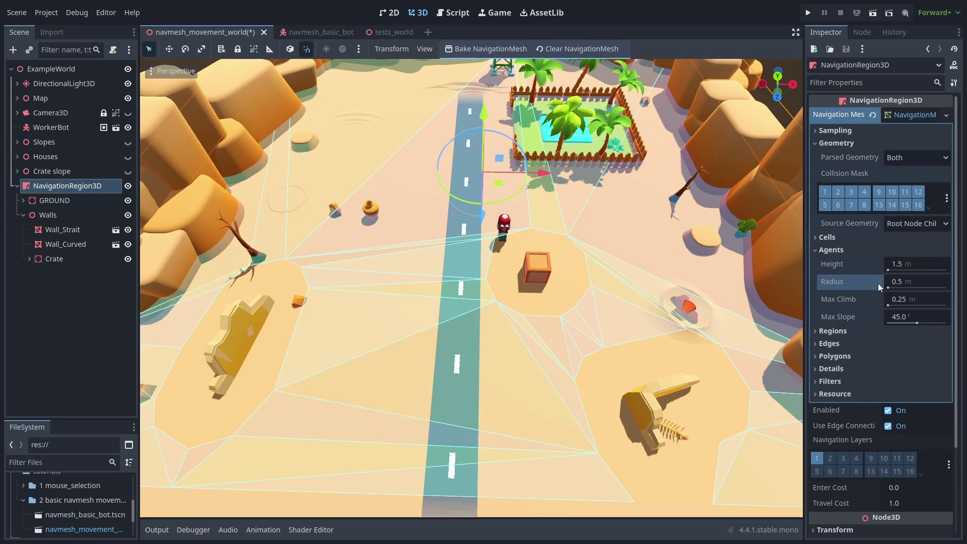
left_click(514, 50)
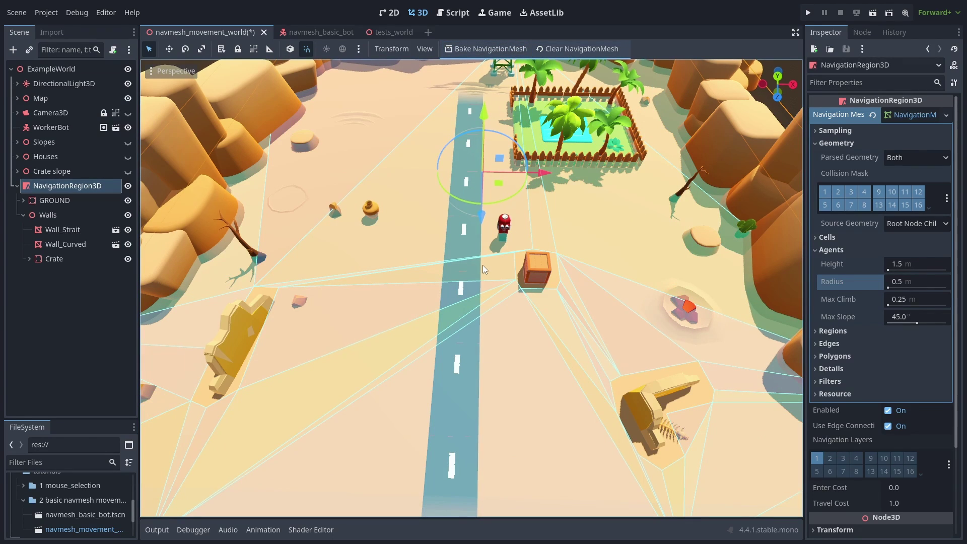
left_click(831, 236)
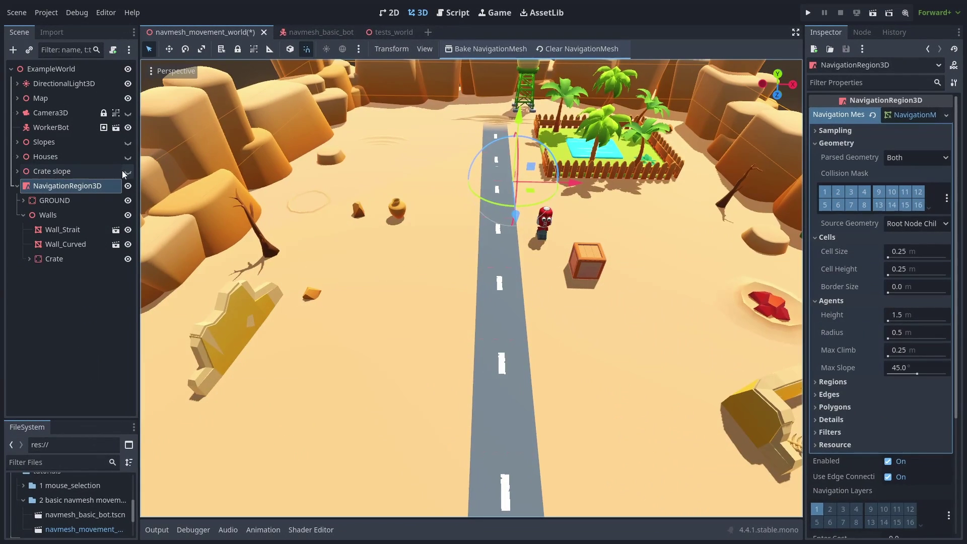
Step: Move the crate slope under NavigationRegion3D and bake the navmesh
left_click(127, 171)
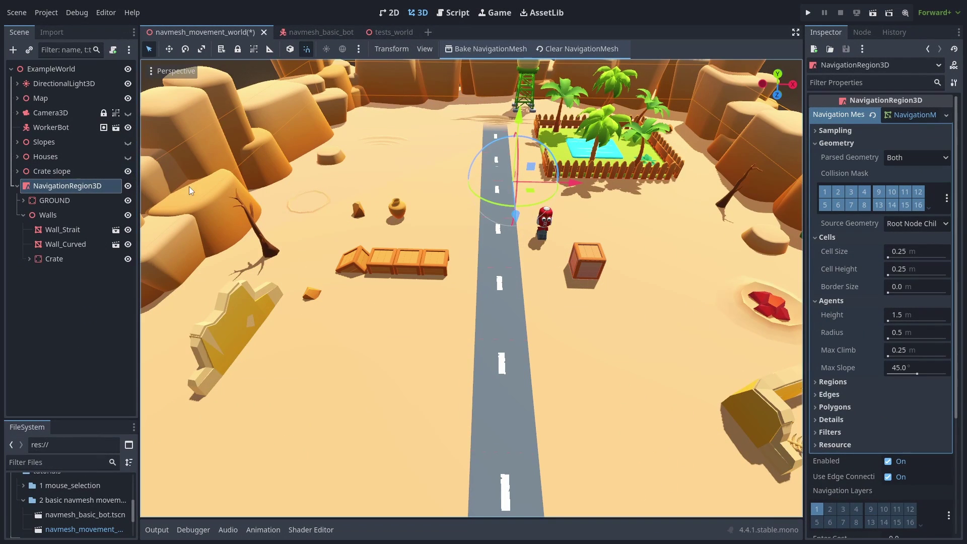
left_click_drag(105, 176, 114, 187)
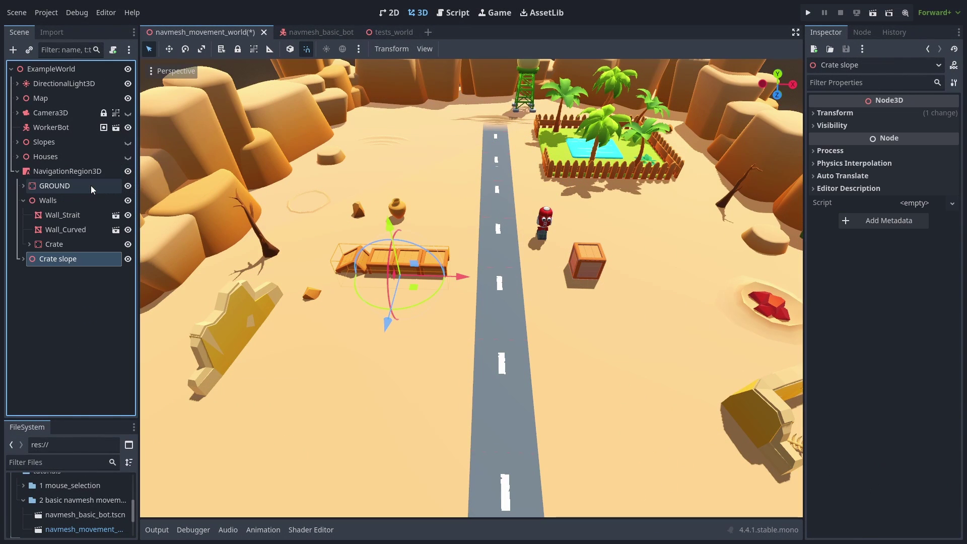
left_click(97, 171)
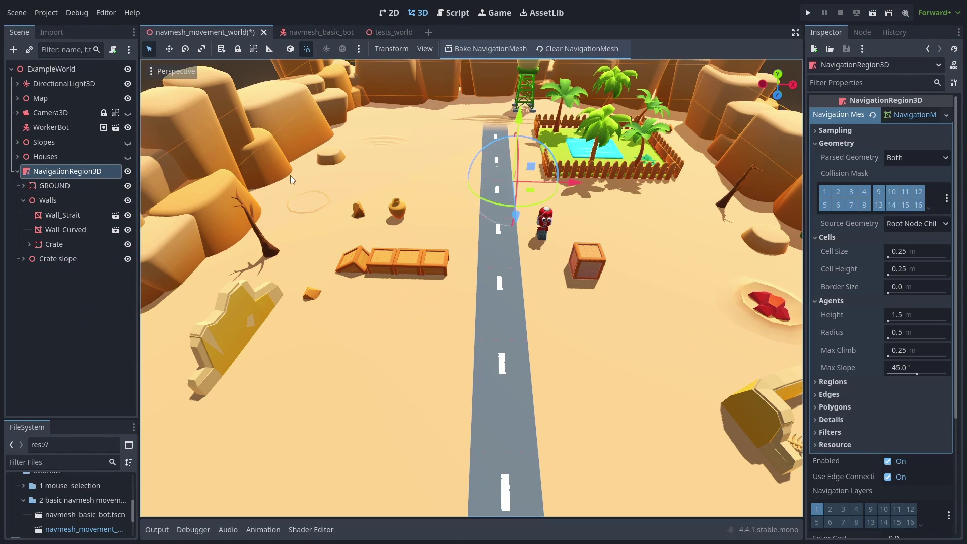
left_click(501, 49)
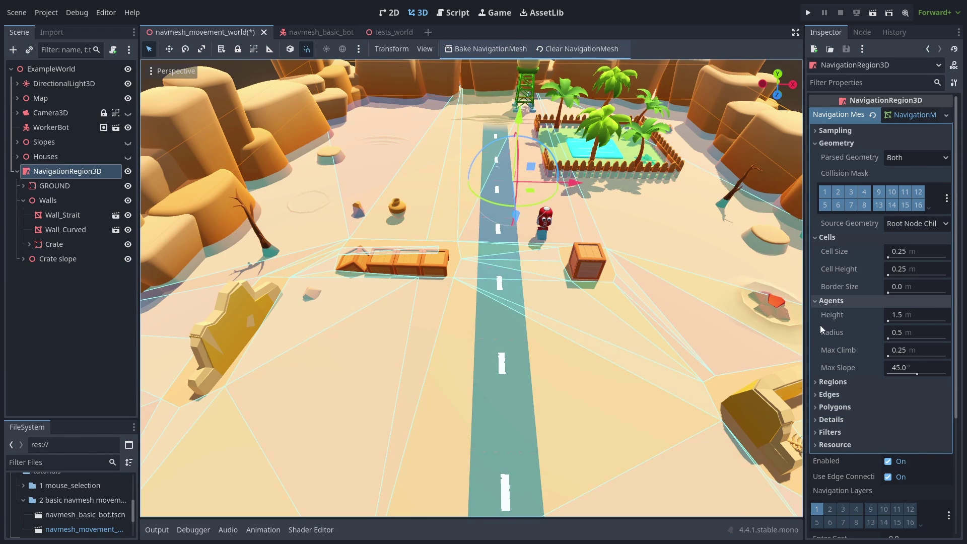
Step: Rebake with Max Slope 0.02, then restore Max Slope to 45 and rebake
left_click(916, 373)
type("0.02")
key("Return")
left_click(501, 49)
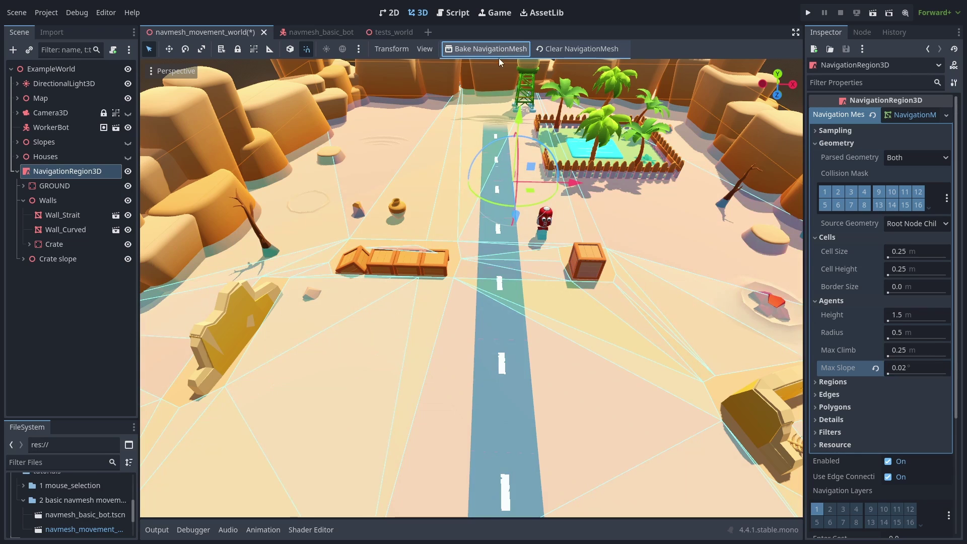
mouse_move(394, 282)
middle_mouse_down()
mouse_move(445, 291)
mouse_move(449, 263)
mouse_move(668, 306)
middle_mouse_up()
left_click(876, 368)
left_click(501, 49)
Step: Unhide Slopes, move it under NavigationRegion3D, clear the old mesh, and bake across the bridge
left_click(562, 49)
left_click(128, 141)
left_click_drag(45, 142, 66, 170)
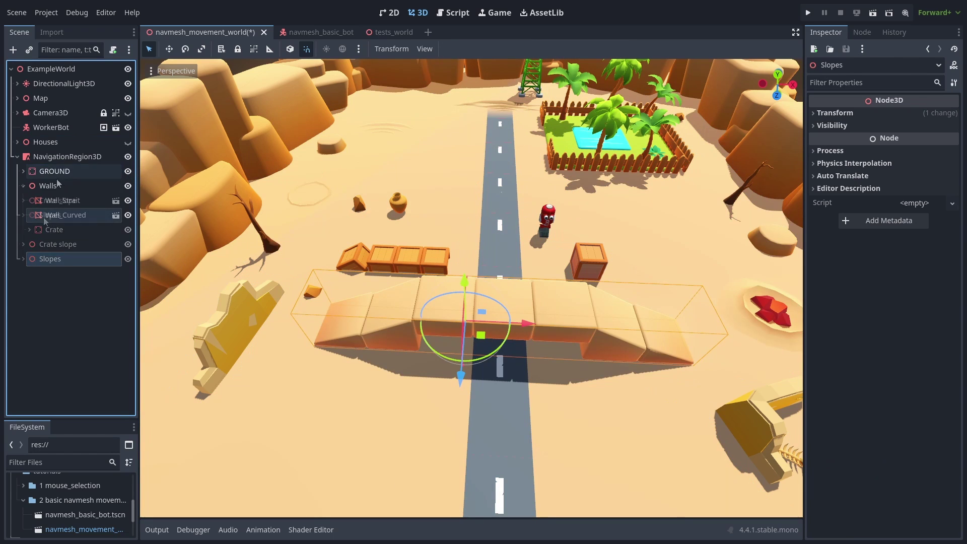
left_click(23, 185)
left_click(67, 156)
left_click(500, 49)
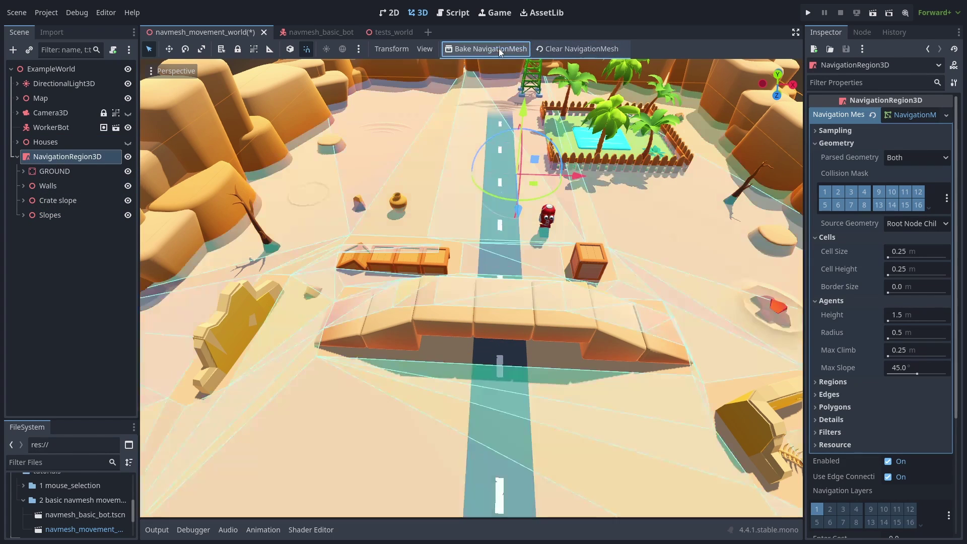
mouse_move(630, 347)
middle_mouse_down()
mouse_move(631, 288)
mouse_move(590, 263)
mouse_move(572, 330)
mouse_move(540, 353)
mouse_move(563, 393)
mouse_move(506, 364)
middle_mouse_up()
scroll(573, 330, "down", 2)
Step: Move the worker bot near the crate and try a 0.5 m agent height
mouse_move(507, 364)
left_mouse_down()
mouse_move(519, 292)
mouse_move(560, 263)
left_mouse_up()
left_click(75, 158)
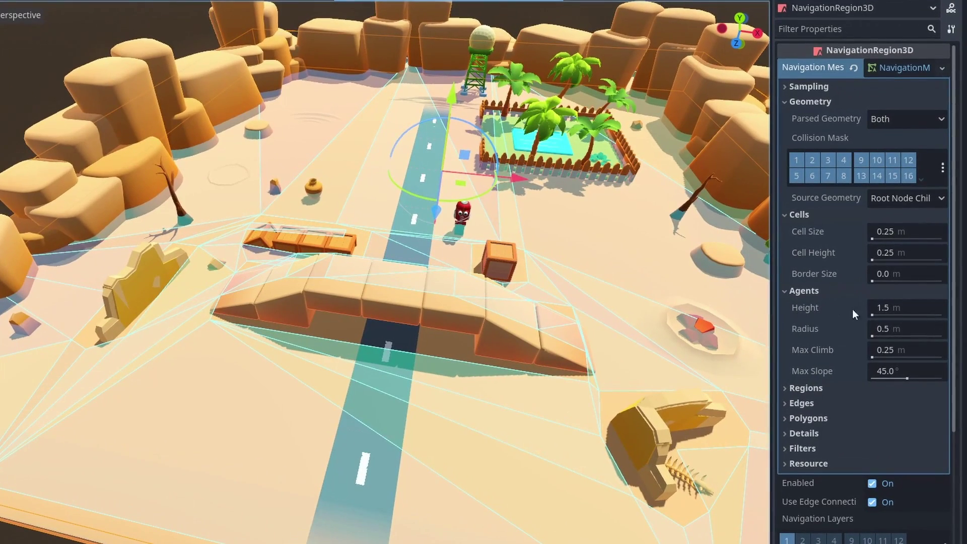
left_click(888, 306)
type("5")
key("Return")
mouse_move(432, 320)
middle_mouse_down()
mouse_move(468, 318)
mouse_move(455, 374)
middle_mouse_up()
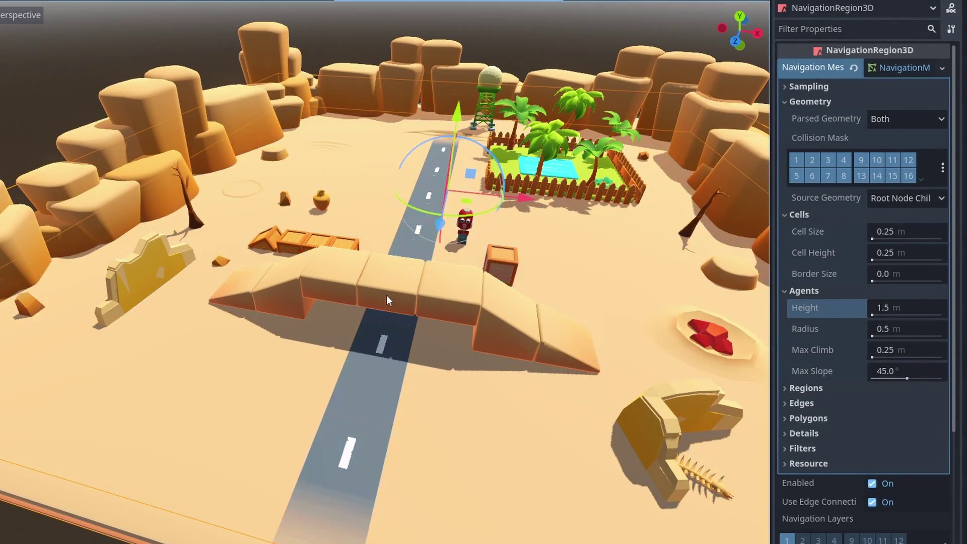
Step: Inspect the SlopeA3 and SlopeA4 pieces, then move the worker bot toward the bridge
left_click(492, 1)
left_click(387, 296)
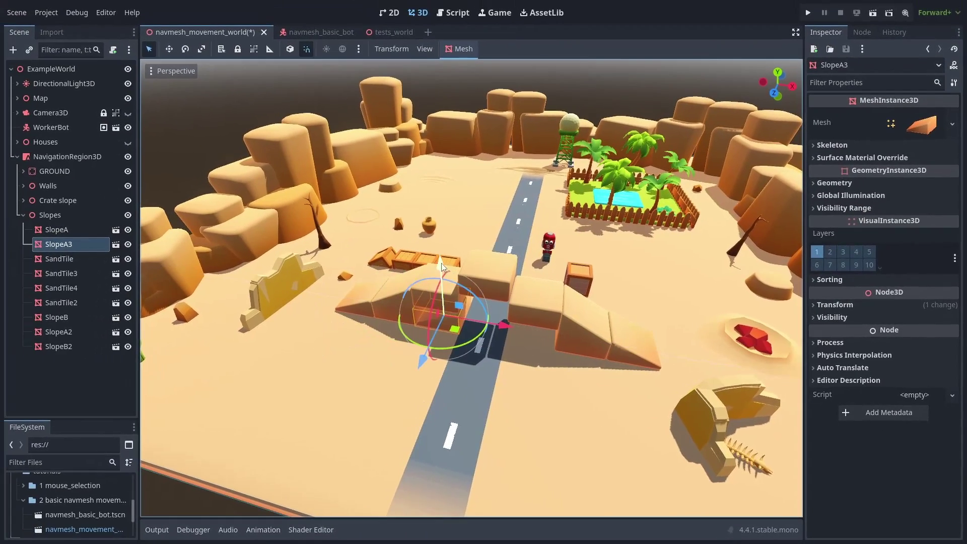
left_click_drag(442, 264, 632, 354)
left_click(585, 340)
middle_click_drag(597, 260, 590, 272)
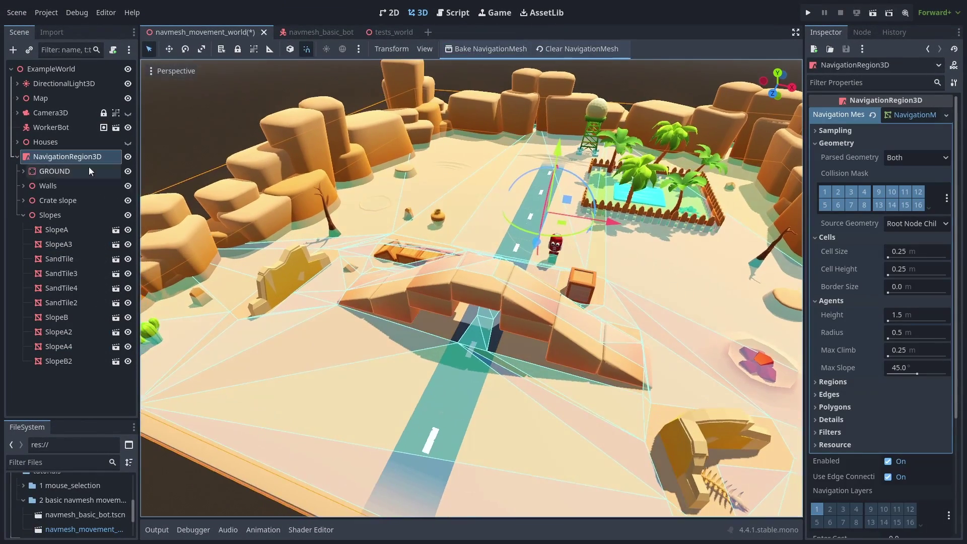
mouse_move(556, 280)
left_mouse_down()
mouse_move(480, 384)
mouse_move(570, 275)
left_mouse_up()
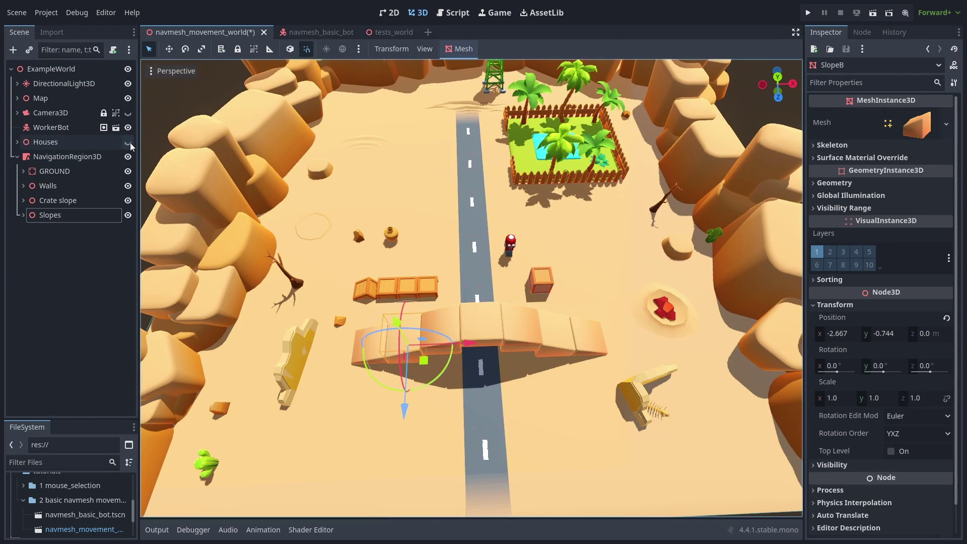
Step: Unhide Houses, place it under NavigationRegion3D, and bake the navmesh around the houses
left_click(127, 142)
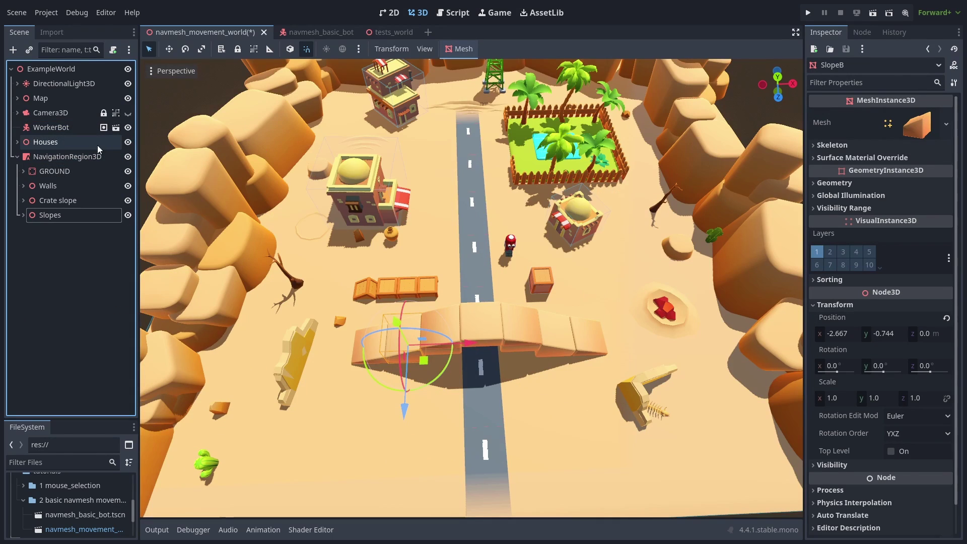
left_click_drag(56, 142, 87, 157)
left_click(66, 142)
left_click(490, 45)
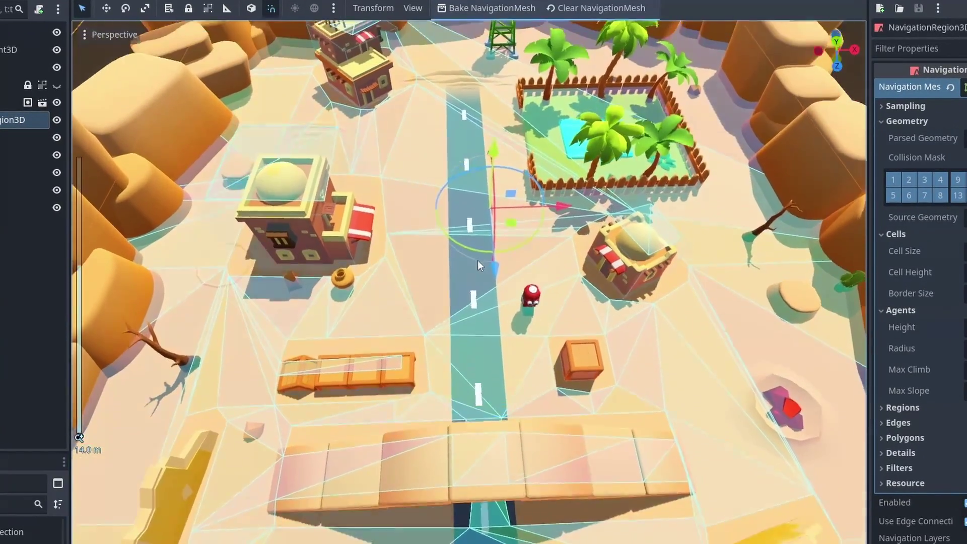
mouse_move(478, 261)
middle_mouse_down()
mouse_move(422, 289)
mouse_move(295, 206)
middle_mouse_up()
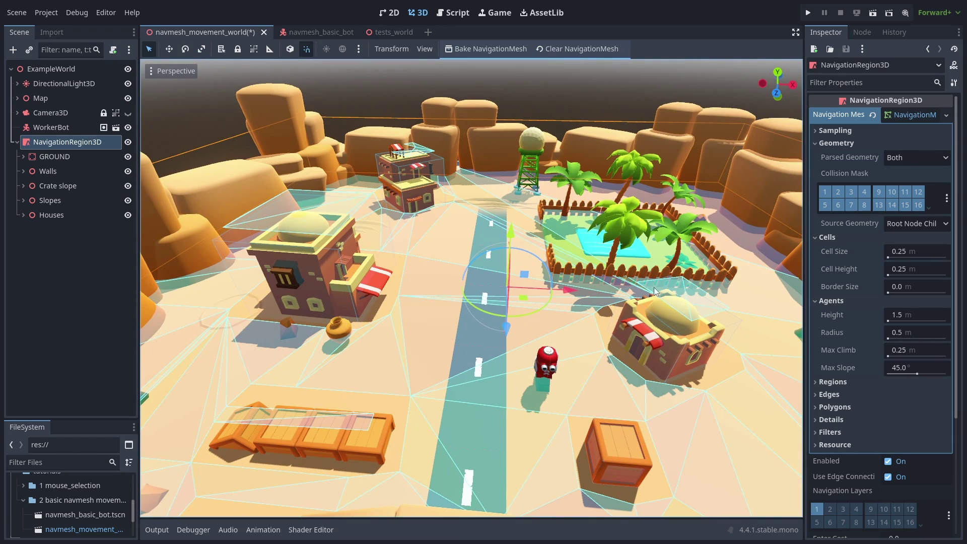
left_click(910, 157)
left_click(921, 188)
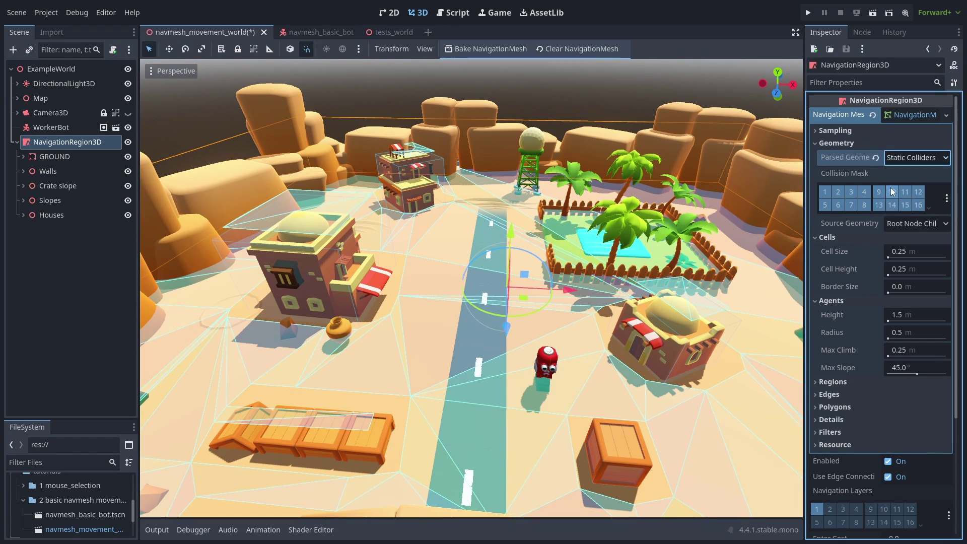
left_click(491, 49)
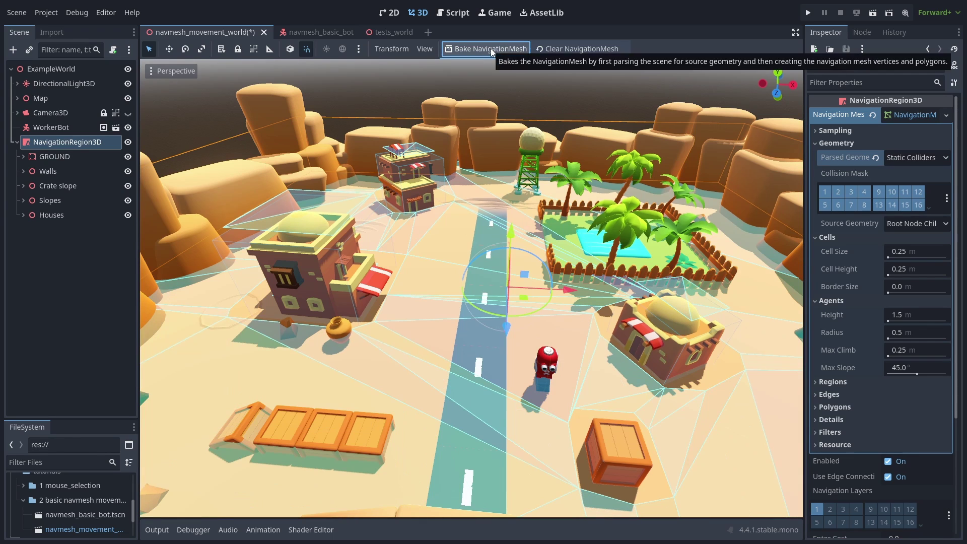
left_click(128, 215)
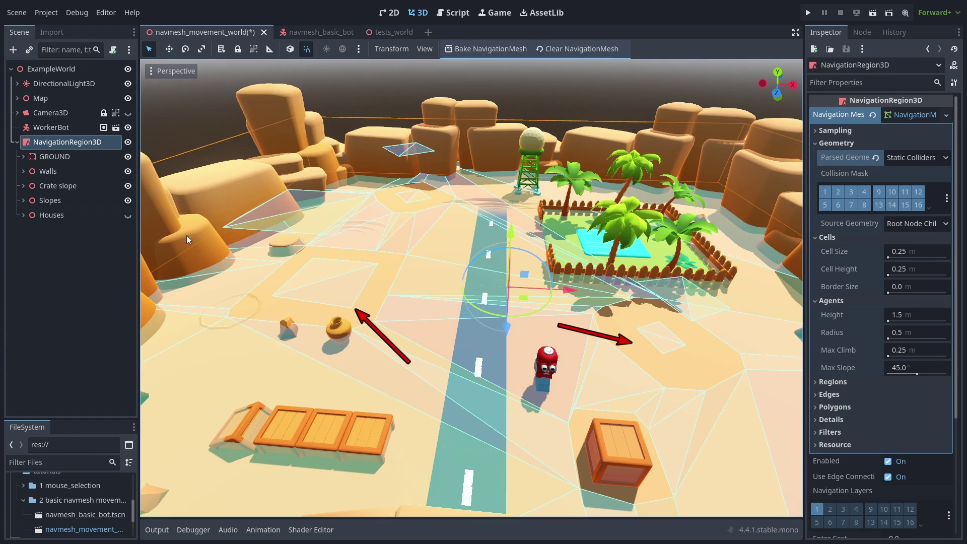
scroll(426, 261, "up", 3)
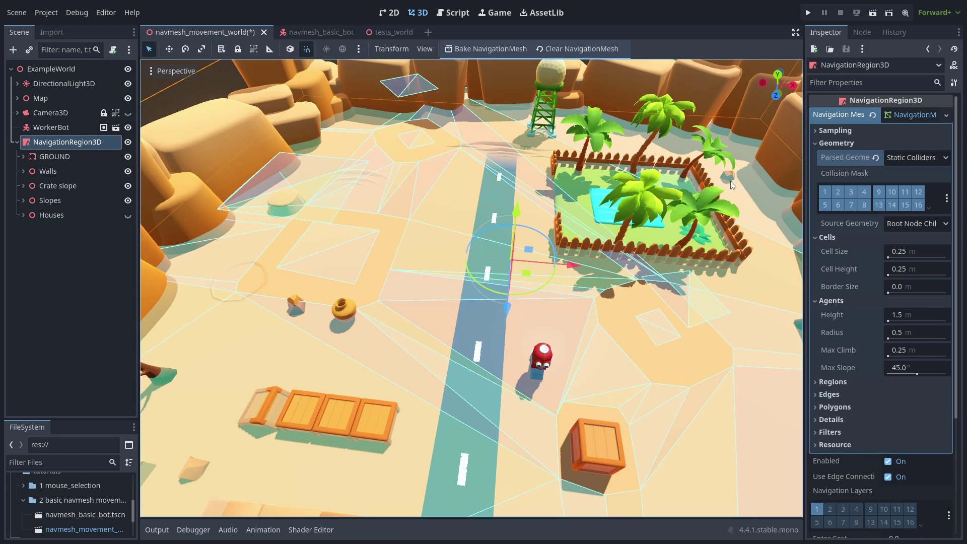
left_click(877, 158)
left_click(498, 52)
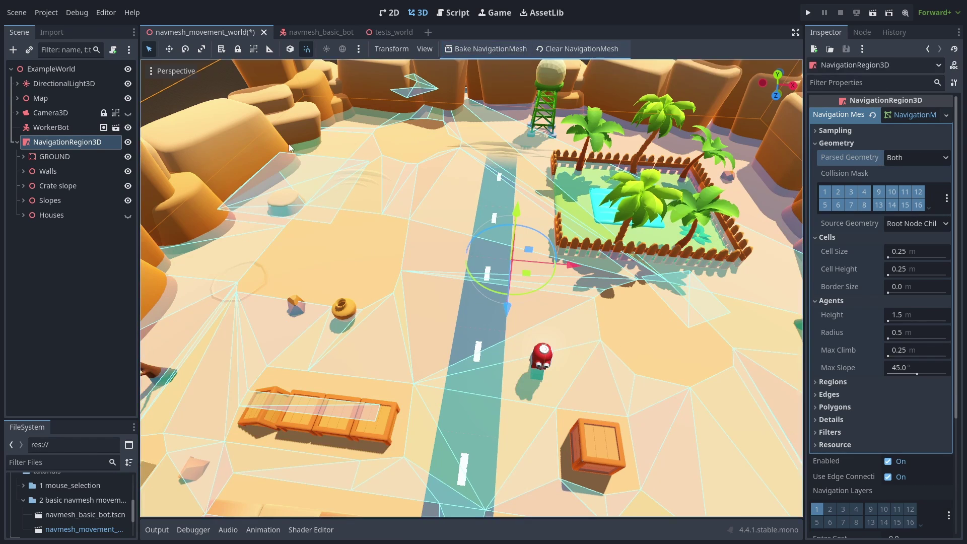
left_click(127, 215)
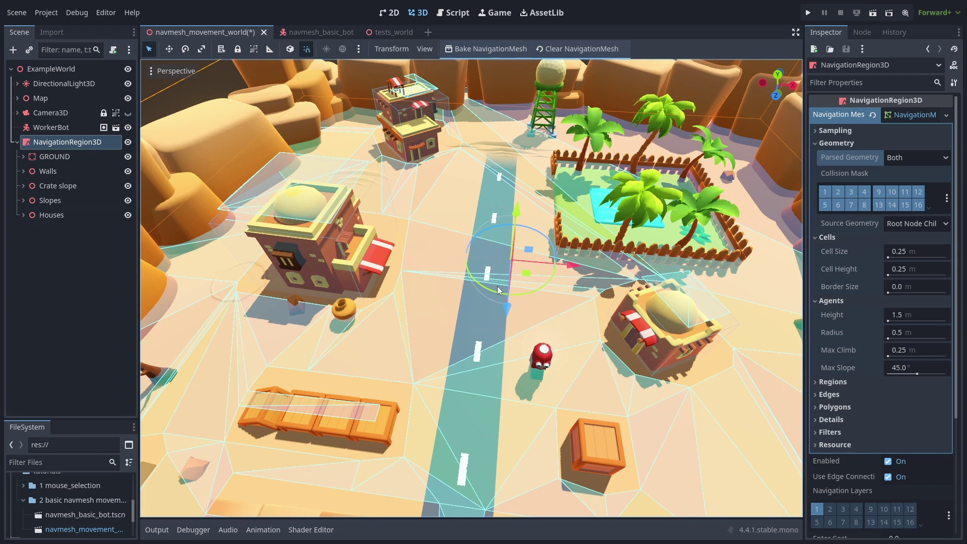
middle_click_drag(497, 286, 508, 256)
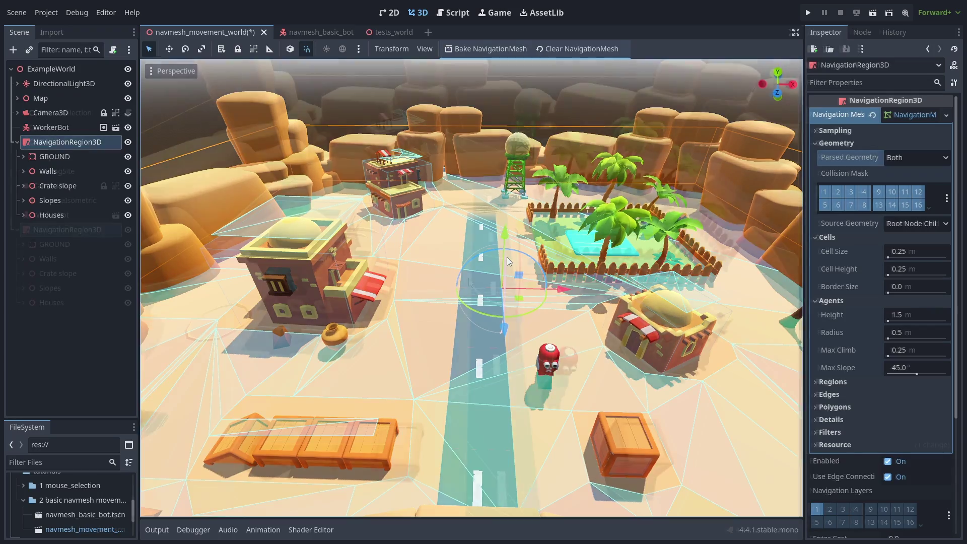
Step: Add a NavigationObstacle3D and outline a box-shaped obstacle on the road
left_click(6, 49)
type("nav")
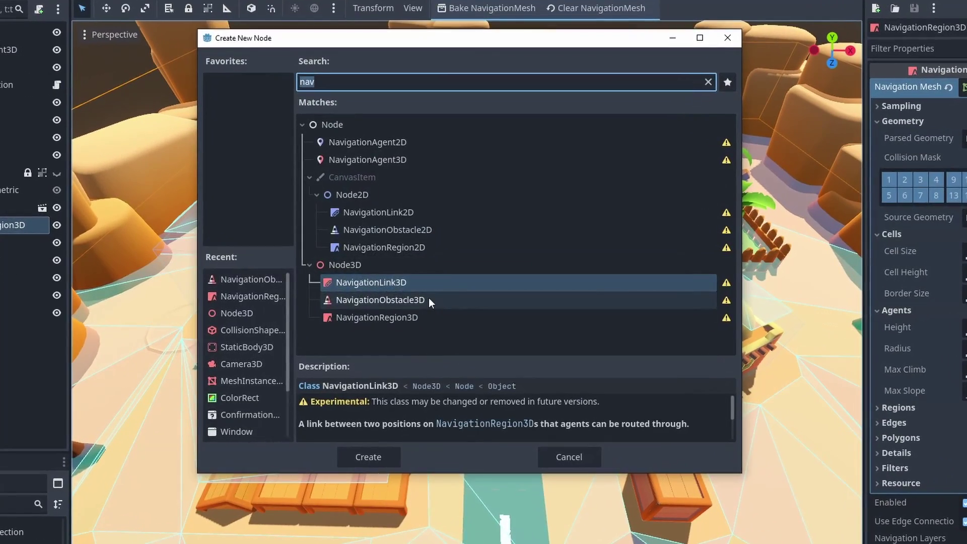
double_click(431, 298)
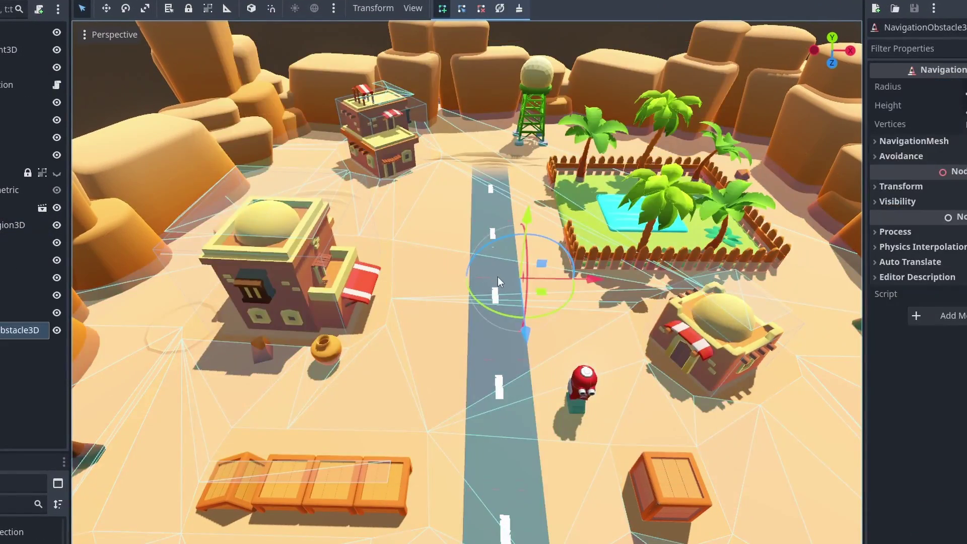
middle_click_drag(498, 277, 502, 313)
left_click(549, 315)
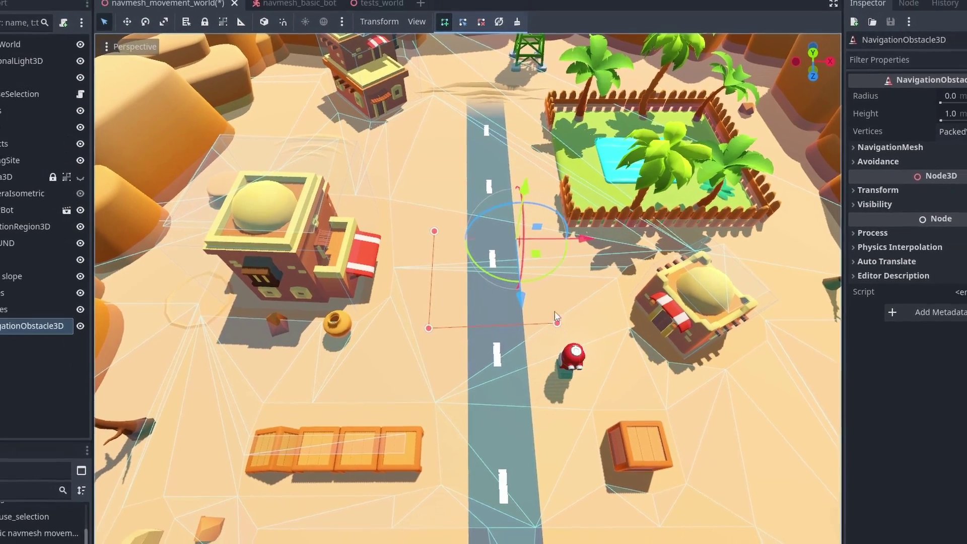
left_click(537, 232)
left_click(440, 232)
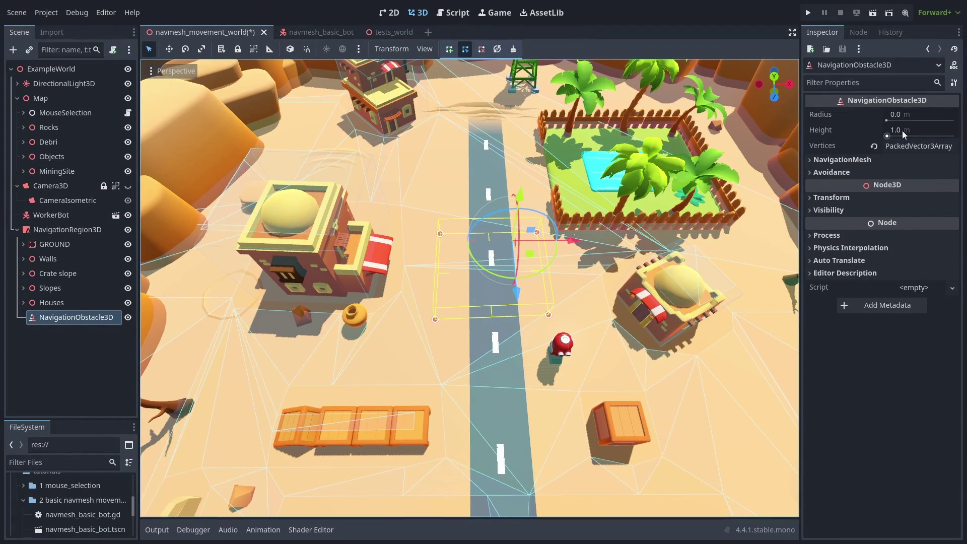
Step: Set the obstacle height to 4 m and rebake the navmesh
left_click(904, 131)
type("4")
key("Return")
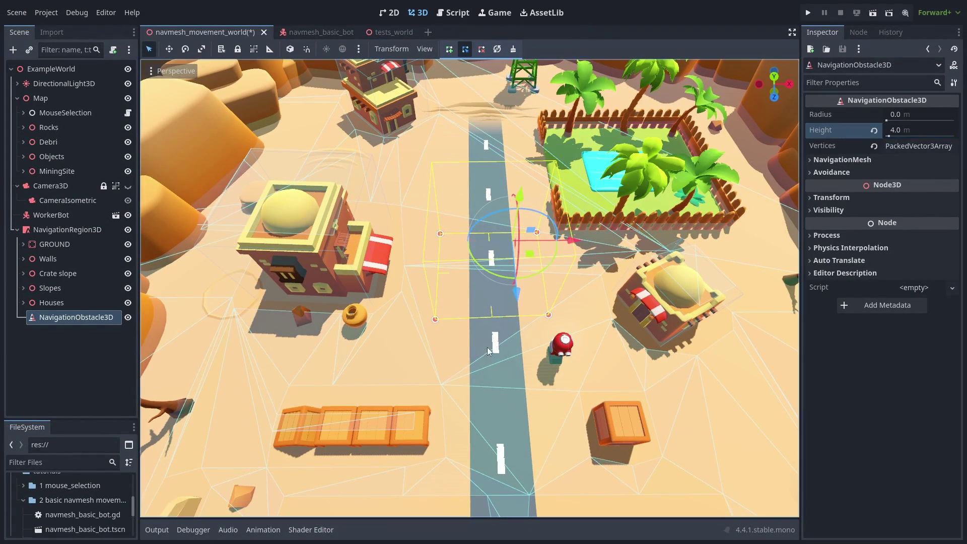
left_click(488, 351)
middle_click_drag(489, 351, 484, 226)
left_click(472, 50)
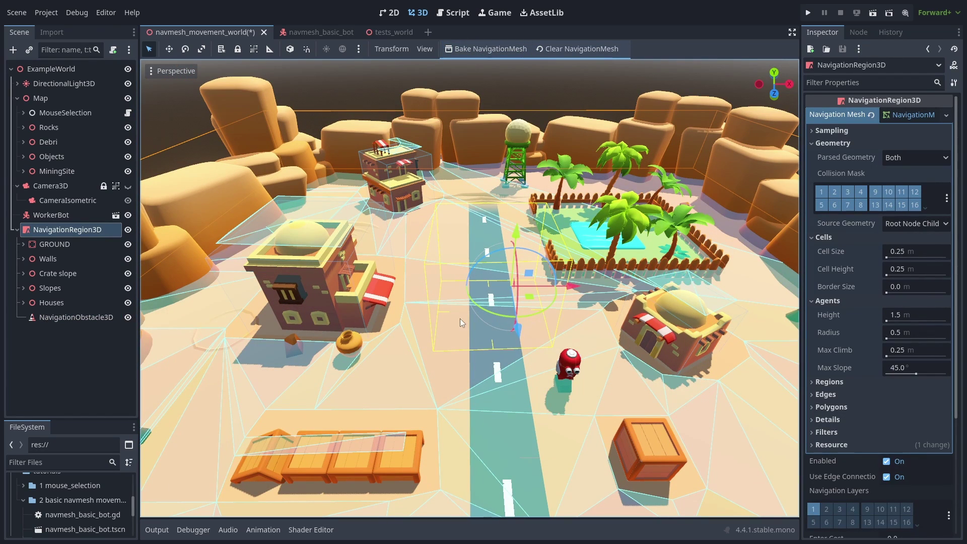
Step: Enable Affect and Carve Navigation Mesh on the obstacle and rebake
left_click(76, 317)
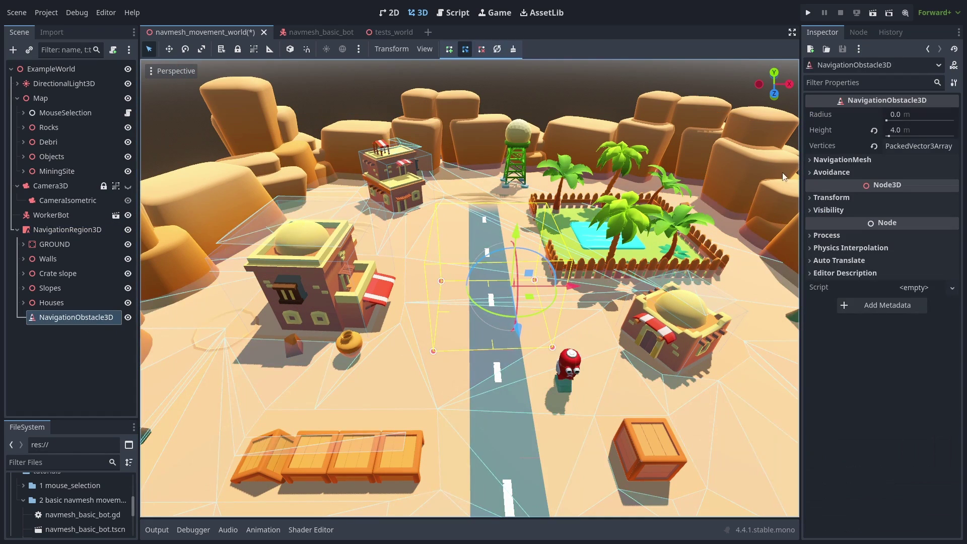
left_click(830, 159)
left_click(899, 176)
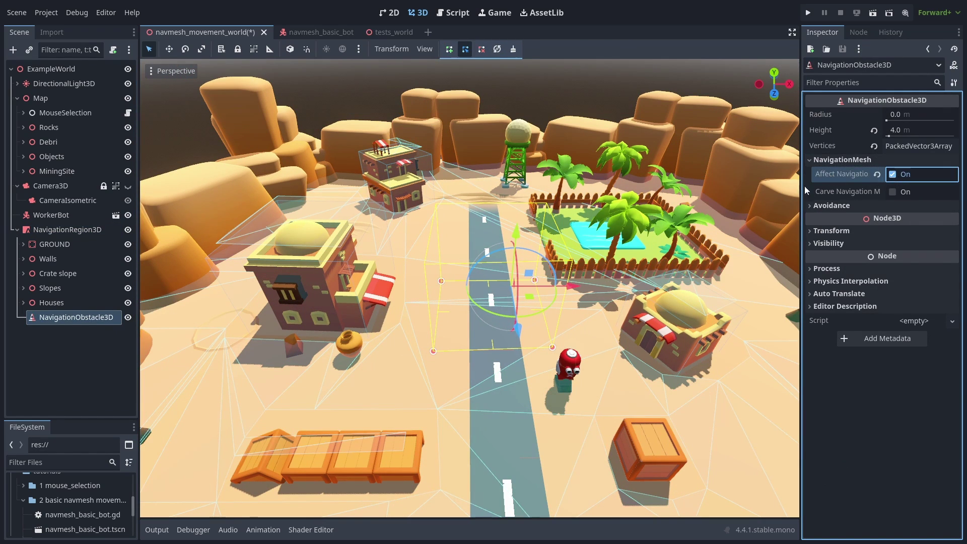
left_click(87, 231)
left_click(490, 48)
middle_click_drag(499, 227, 535, 243)
scroll(534, 242, "up", 3)
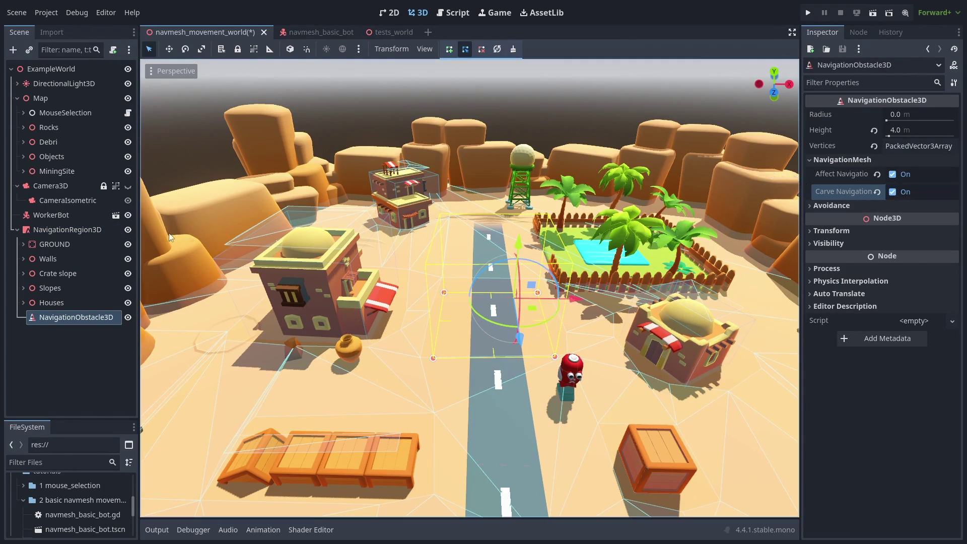
left_click(77, 229)
middle_click_drag(483, 242, 482, 292)
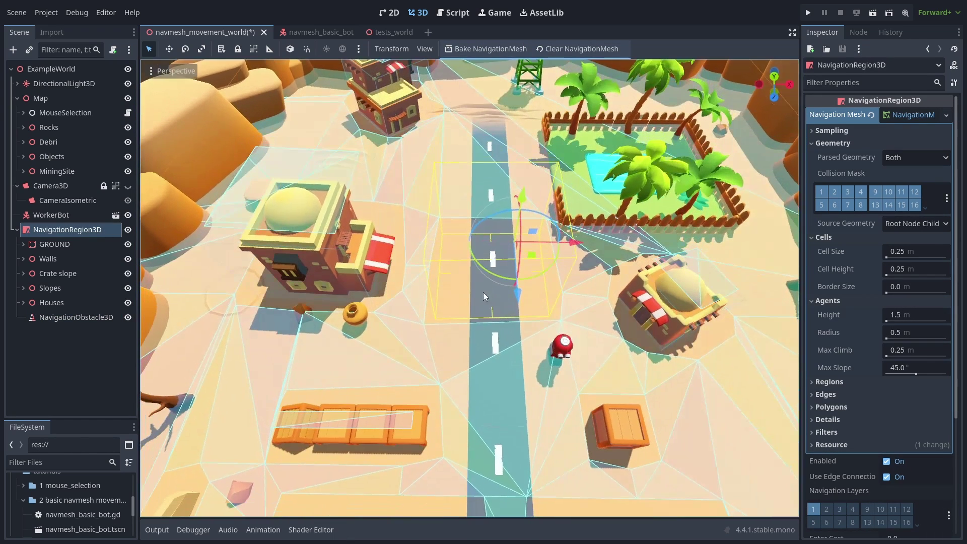
left_click(484, 48)
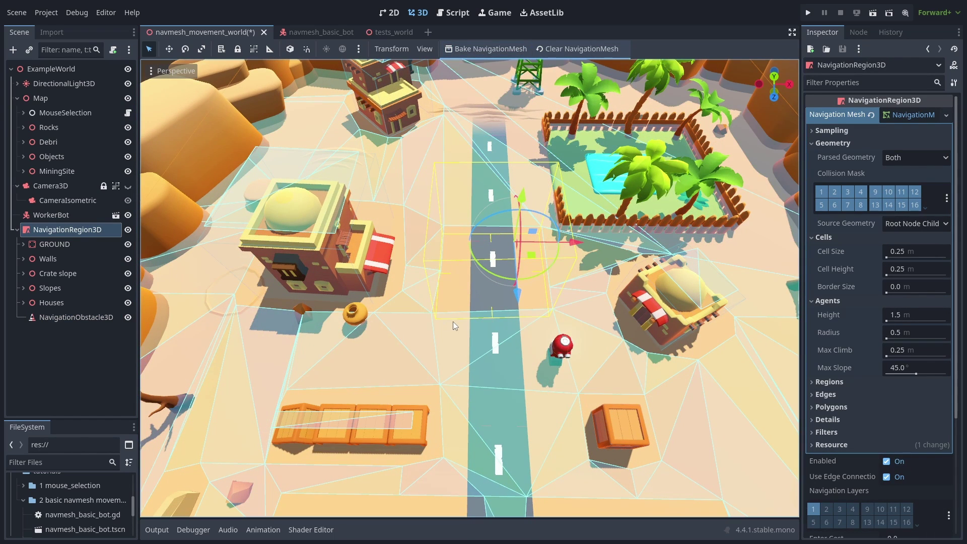
Step: Clear the obstacle's vertices, redraw its outline around the left house, and rebake
left_click(75, 316)
left_click(513, 49)
left_click(313, 281)
middle_click_drag(310, 287, 530, 275)
left_click(412, 174)
left_click(406, 262)
middle_click_drag(425, 174, 265, 219)
left_click(67, 229)
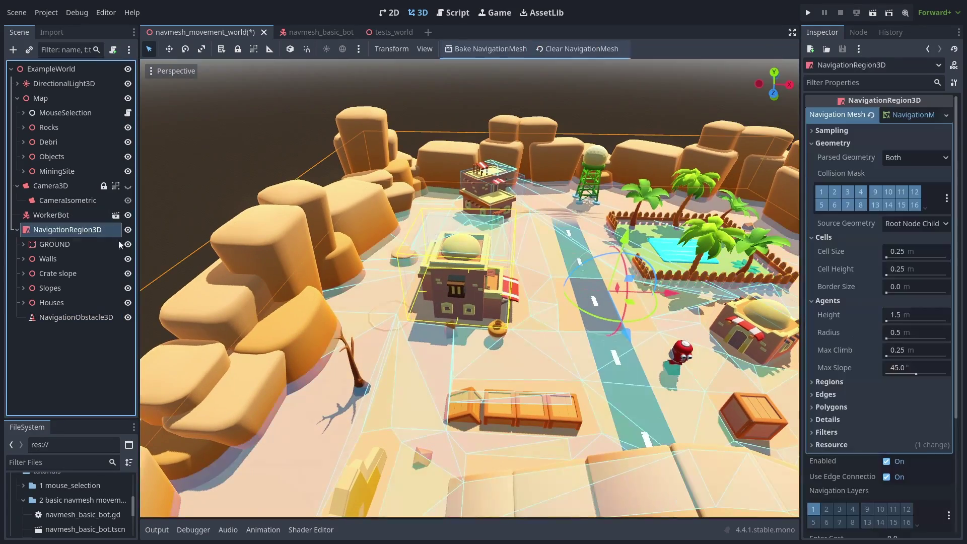
left_click(492, 51)
mouse_move(613, 241)
middle_mouse_down()
mouse_move(536, 214)
mouse_move(616, 255)
mouse_move(634, 320)
mouse_move(433, 279)
middle_mouse_up()
Step: Open the navmesh_basic_bot scene and add a NavigationAgent3D child under WorkerBot
left_click(47, 216)
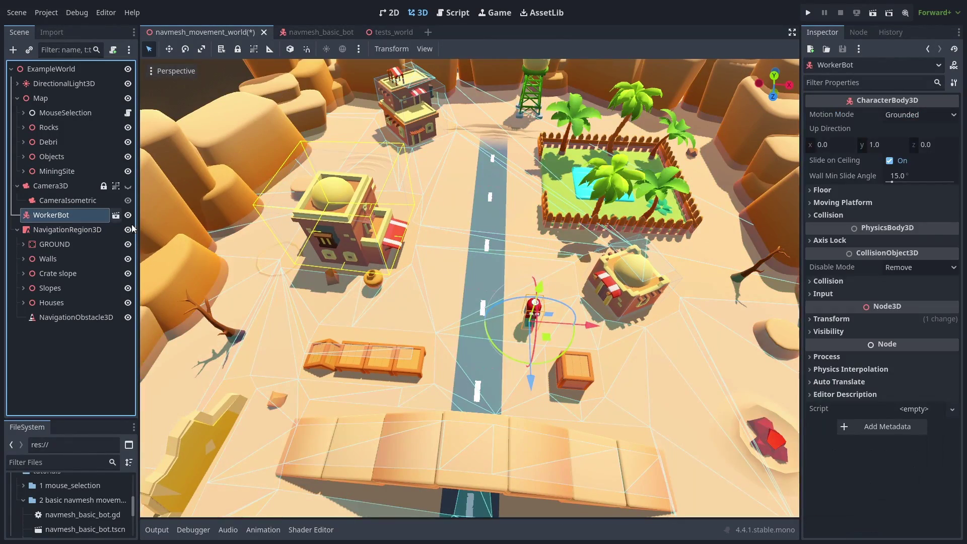
left_click(116, 217)
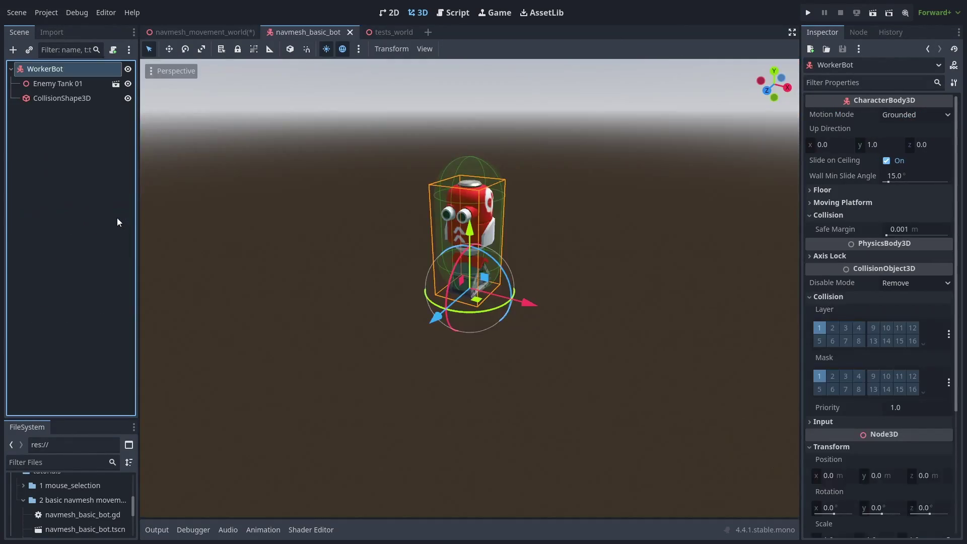
left_click(13, 49)
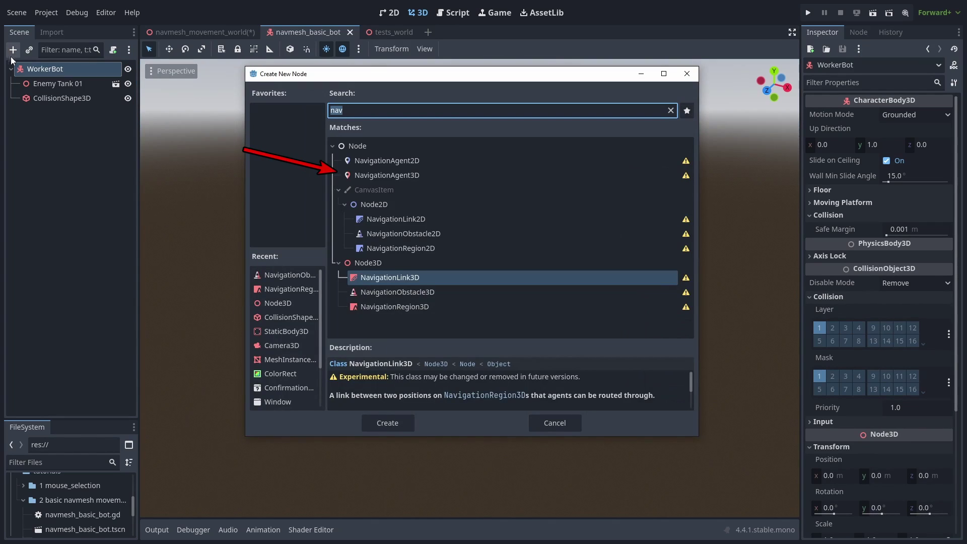
left_click(415, 177)
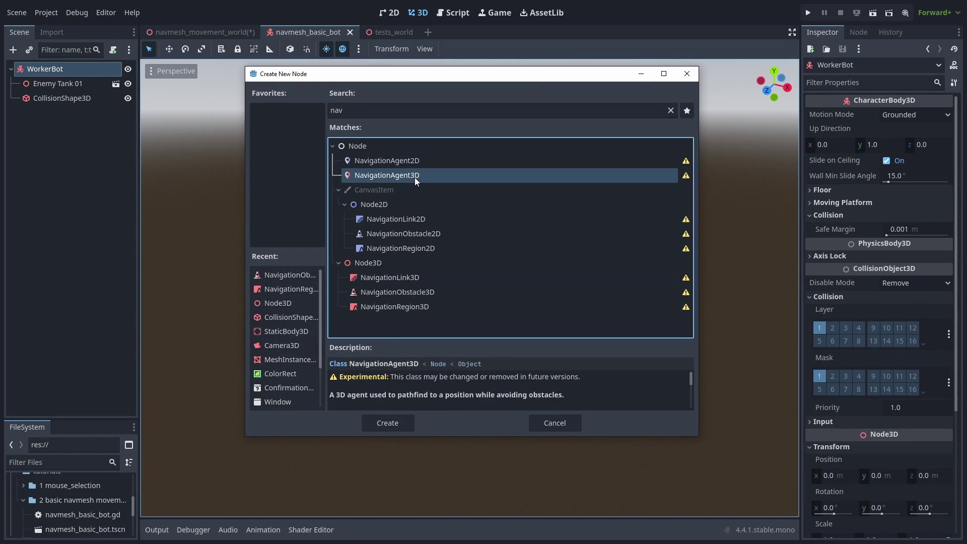
double_click(443, 175)
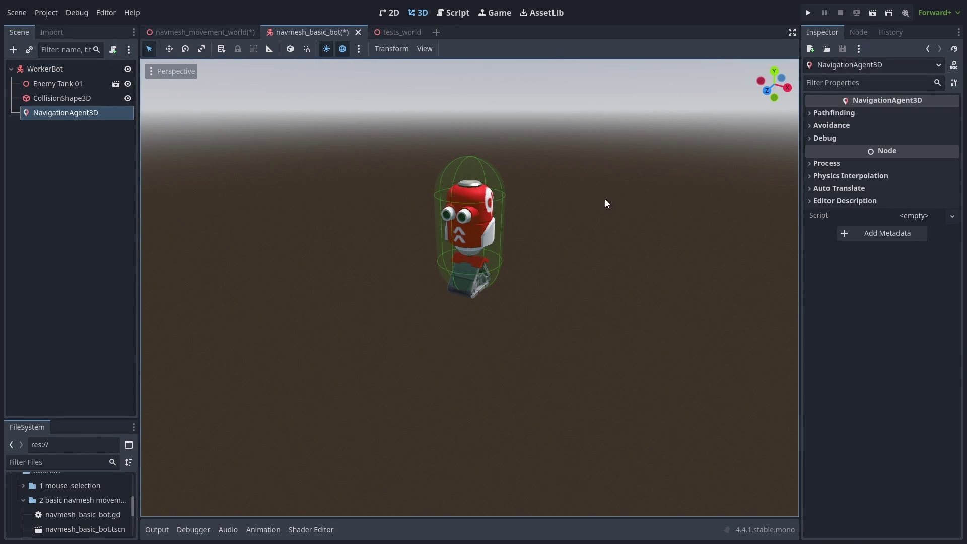
left_click(831, 114)
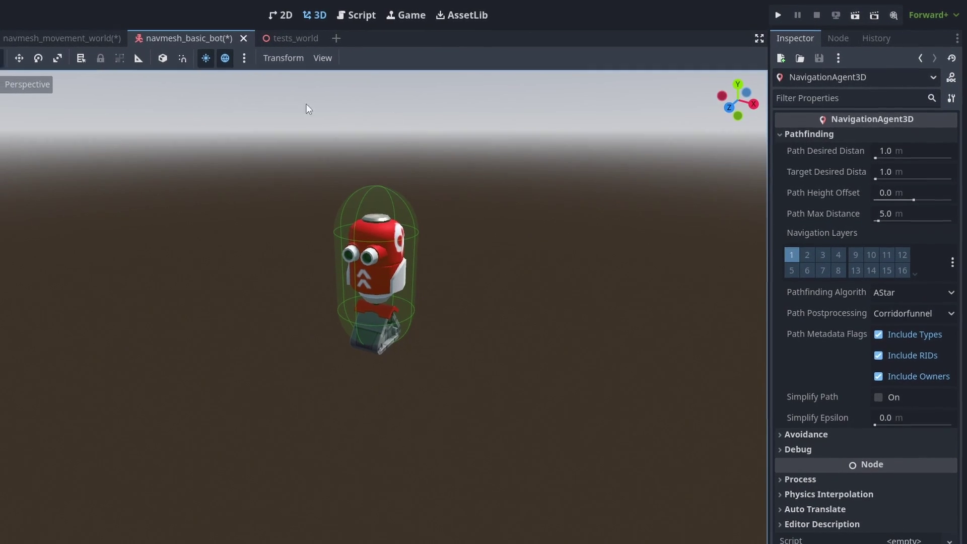
left_click(19, 70)
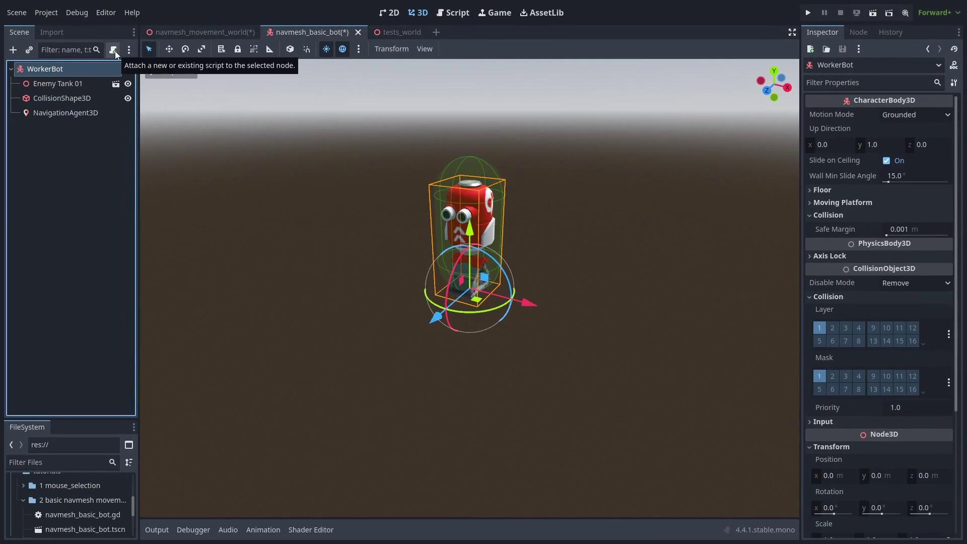
Step: Attach the navmesh_basic_bot.gd script to WorkerBot and open it in the Script editor
left_click(113, 50)
left_click(274, 353)
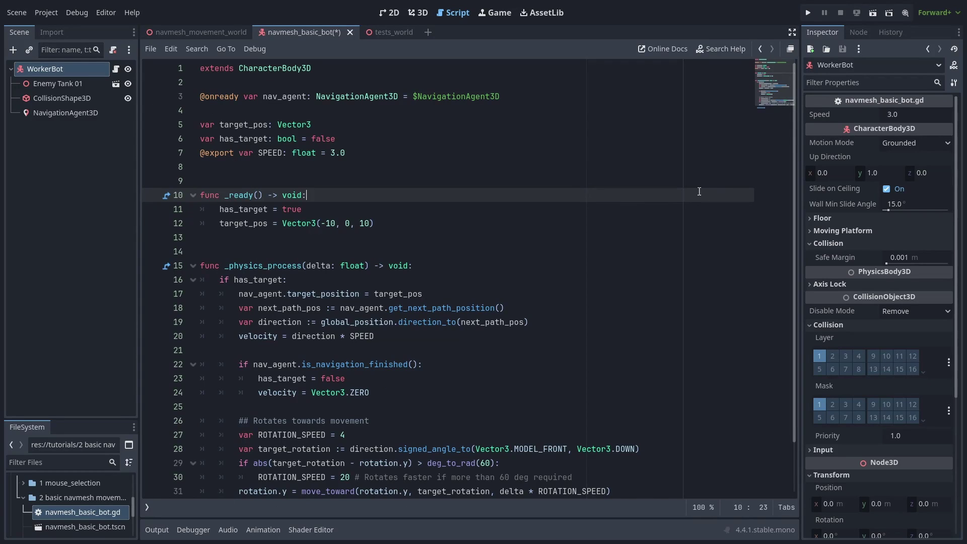
Step: Enable Debug path drawing on the NavigationAgent3D and run the project
left_click(97, 113)
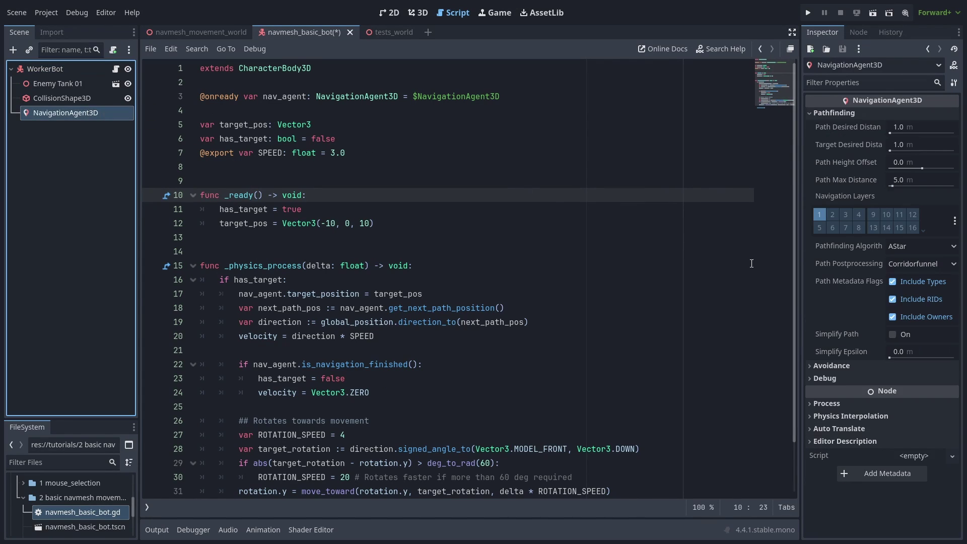
left_click(839, 375)
left_click(893, 395)
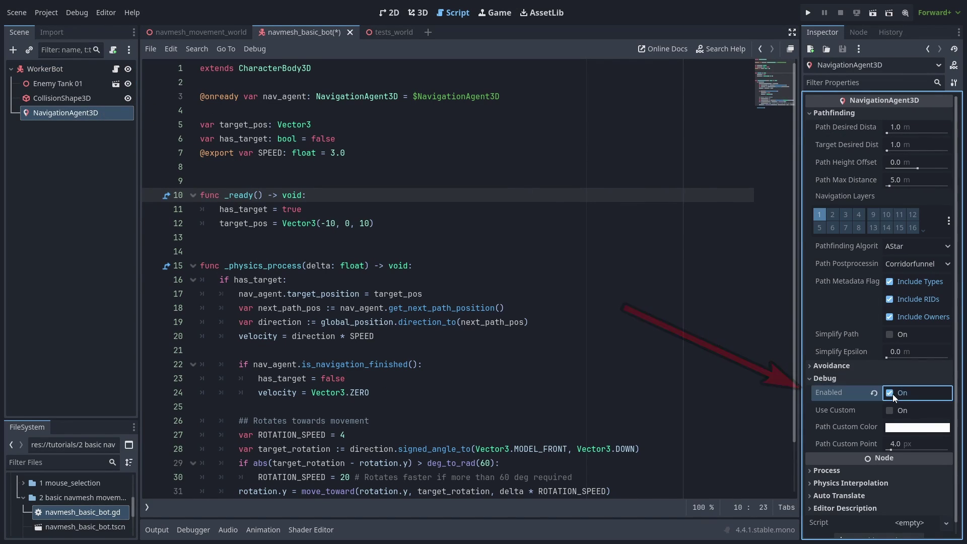
left_click(808, 13)
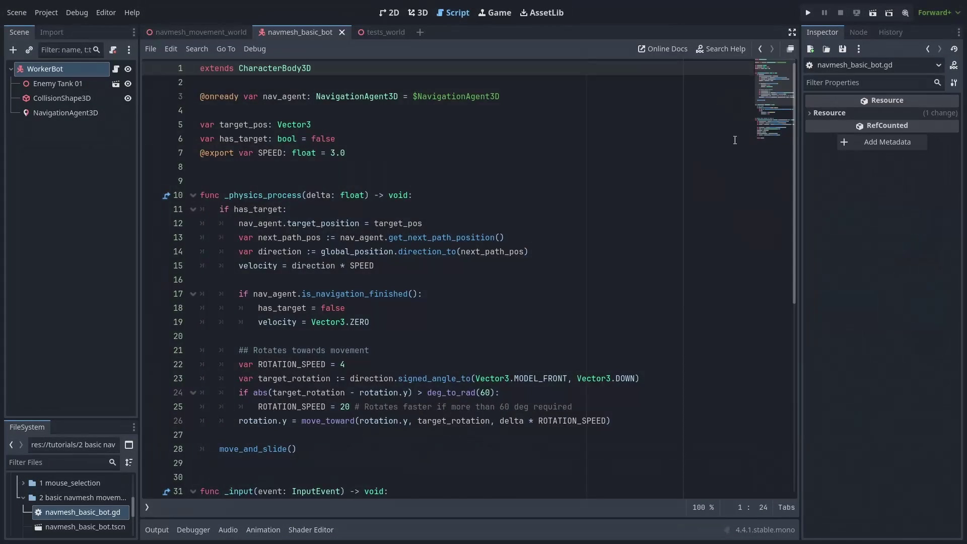
scroll(735, 141, "down", 7)
scroll(735, 142, "down", 2)
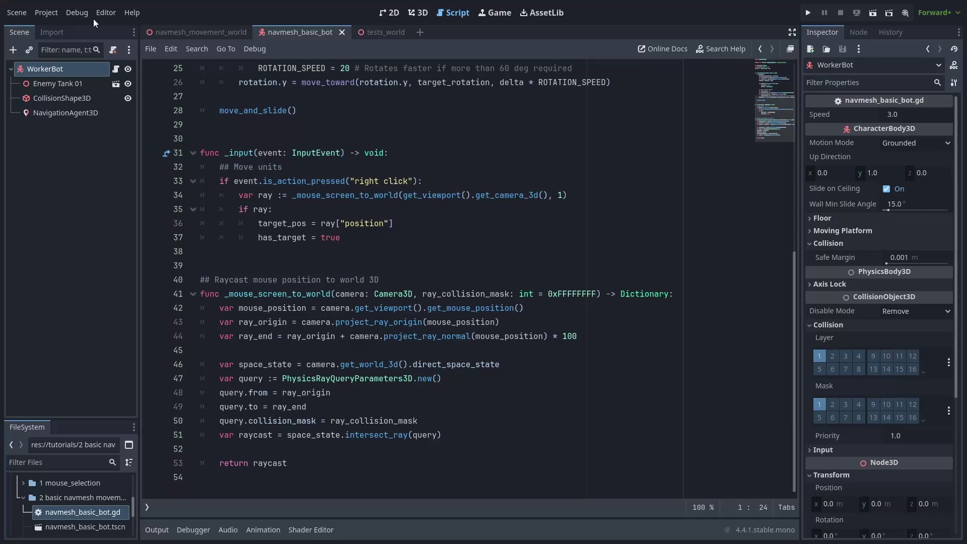
Step: Turn on Visible Navigation, rerun the game, and override the game camera
left_click(85, 15)
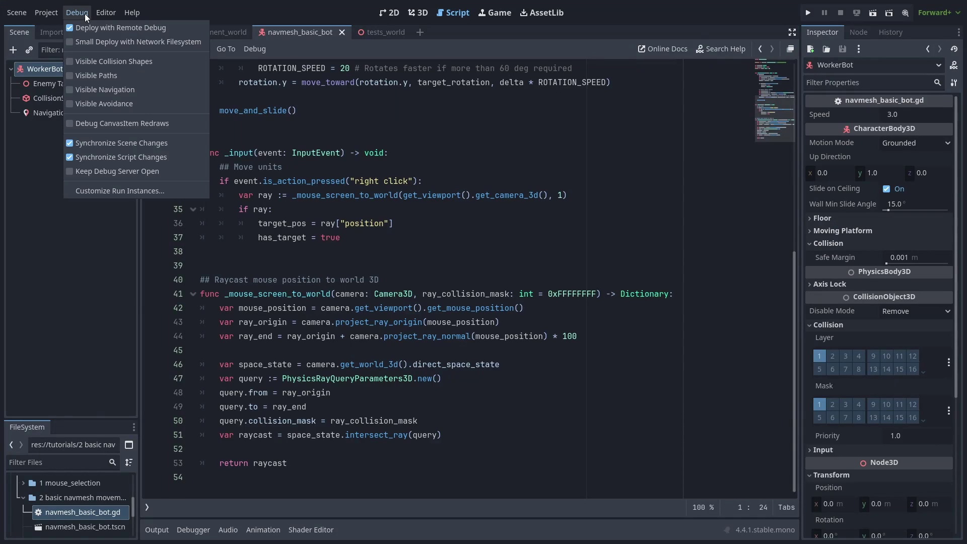
left_click(148, 91)
left_click(808, 12)
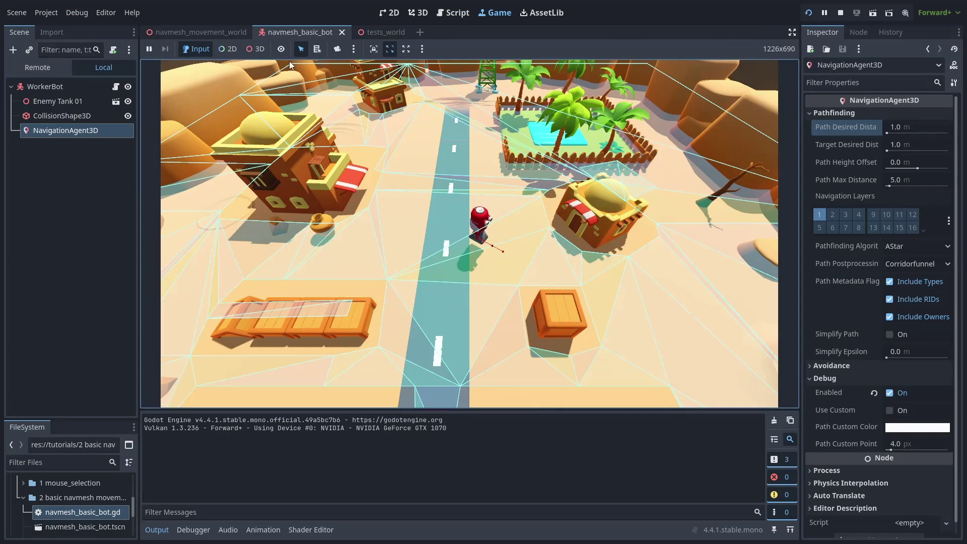
left_click(338, 49)
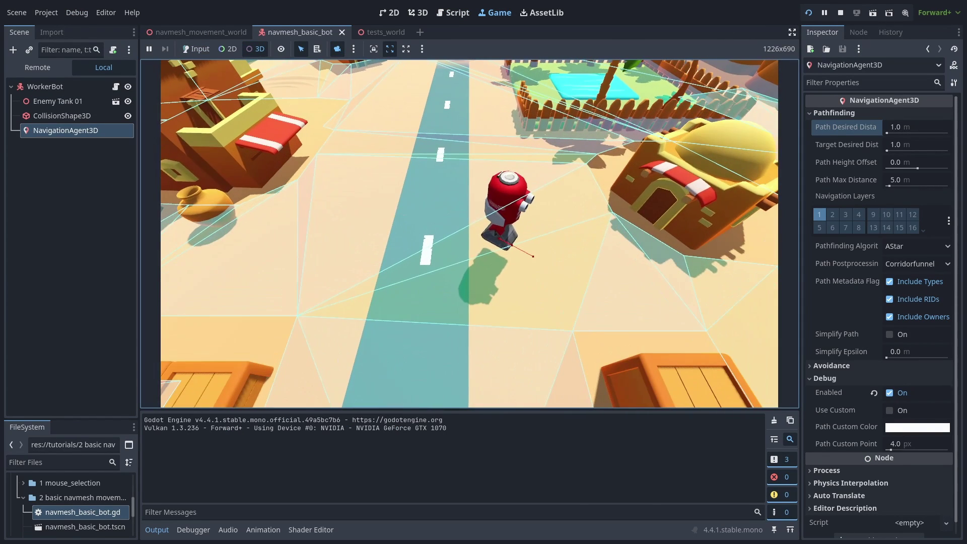
Step: Enable game input and send the bot to four targets in the game view
left_click(196, 48)
left_click(227, 216)
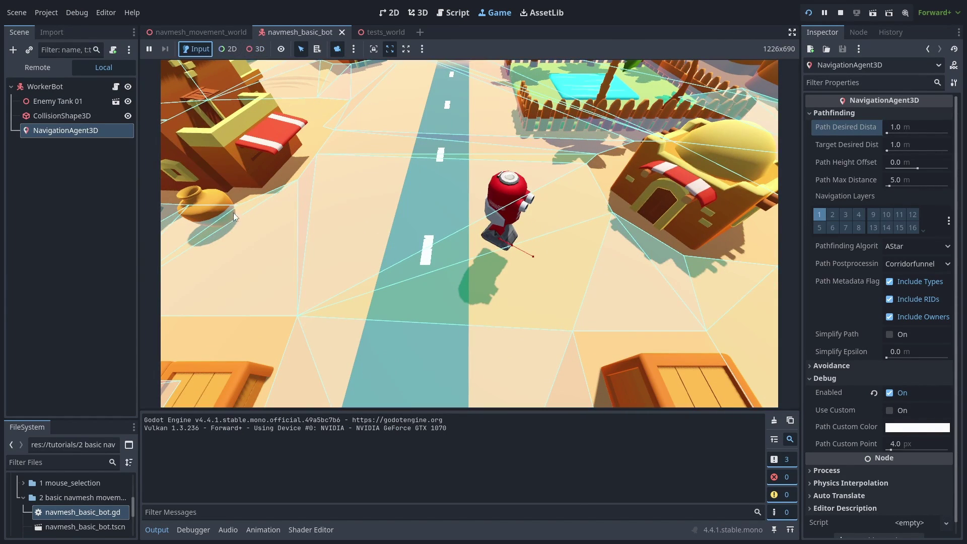
left_click(513, 244)
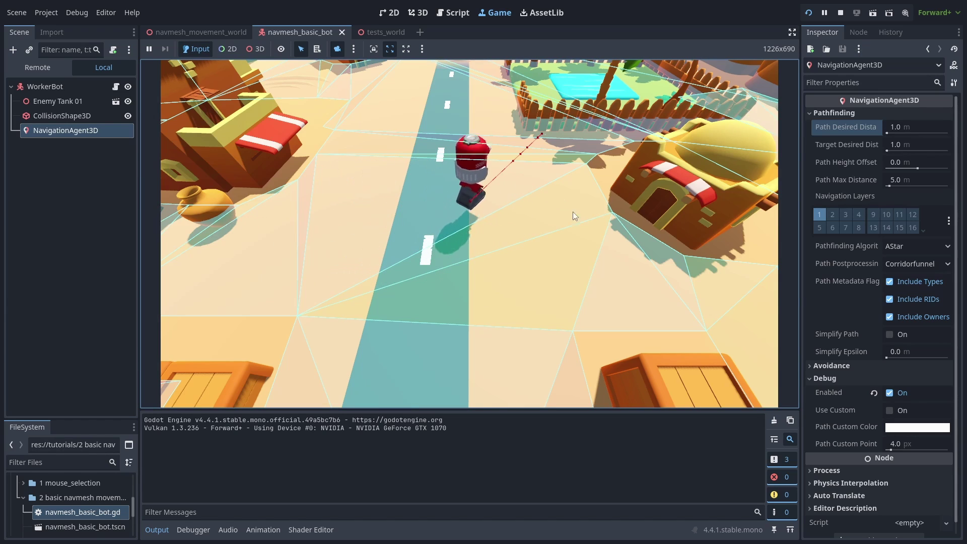
left_click(333, 238)
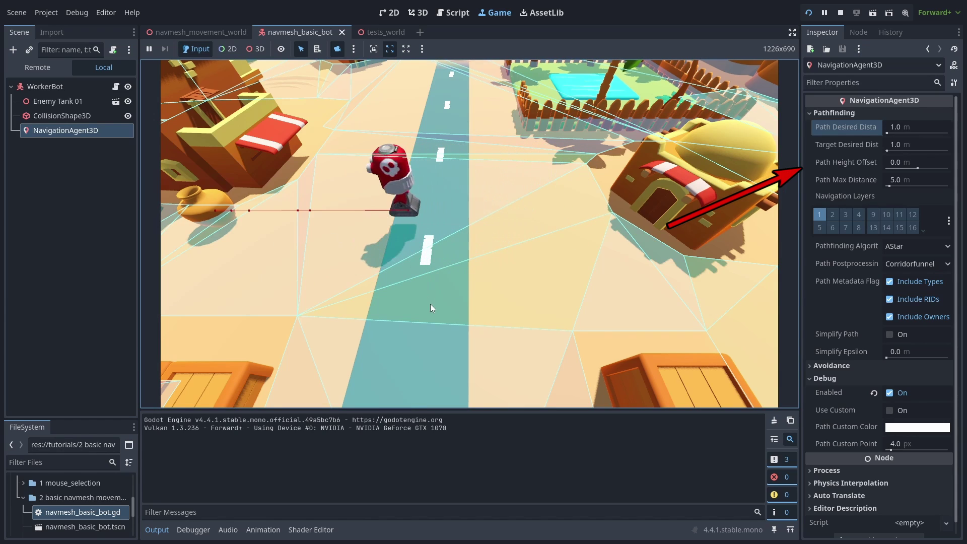
left_click(402, 234)
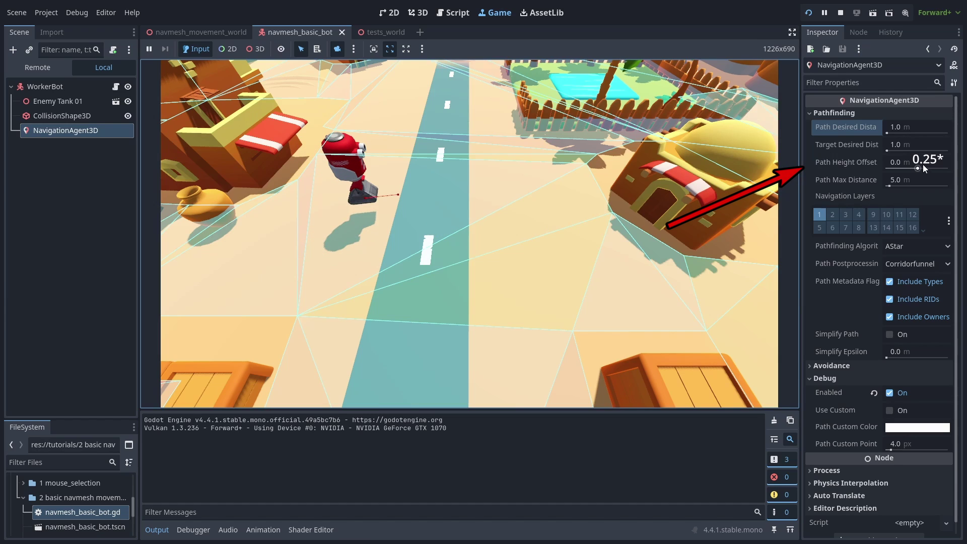
Step: Set the path height offset to 0.5 and send the bot to two more spots
left_click(907, 162)
type("0.5")
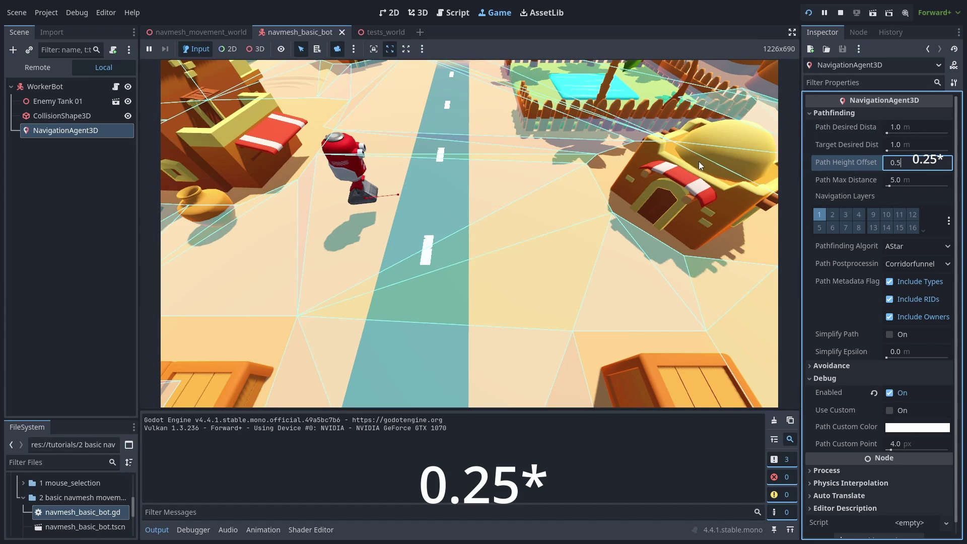
left_click(700, 166)
left_click(447, 229)
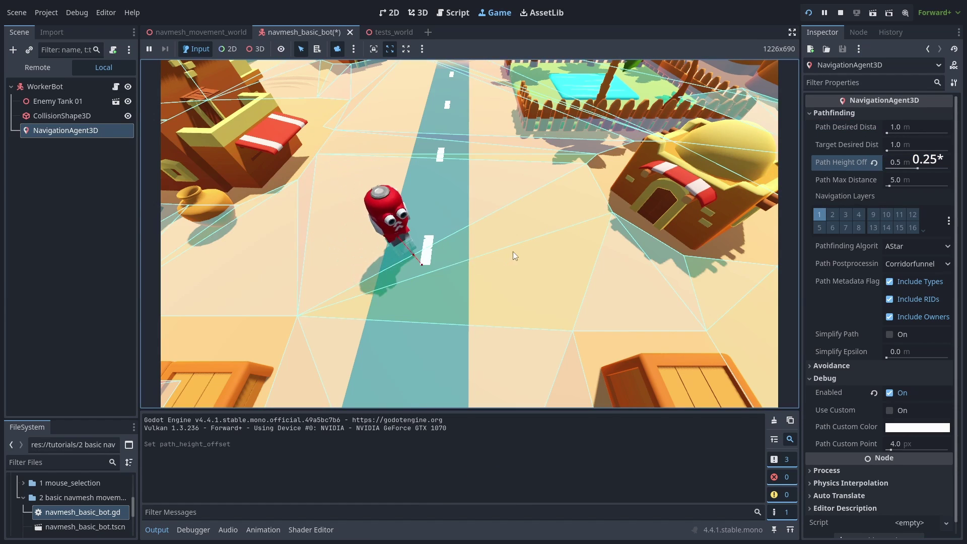
left_click(381, 251)
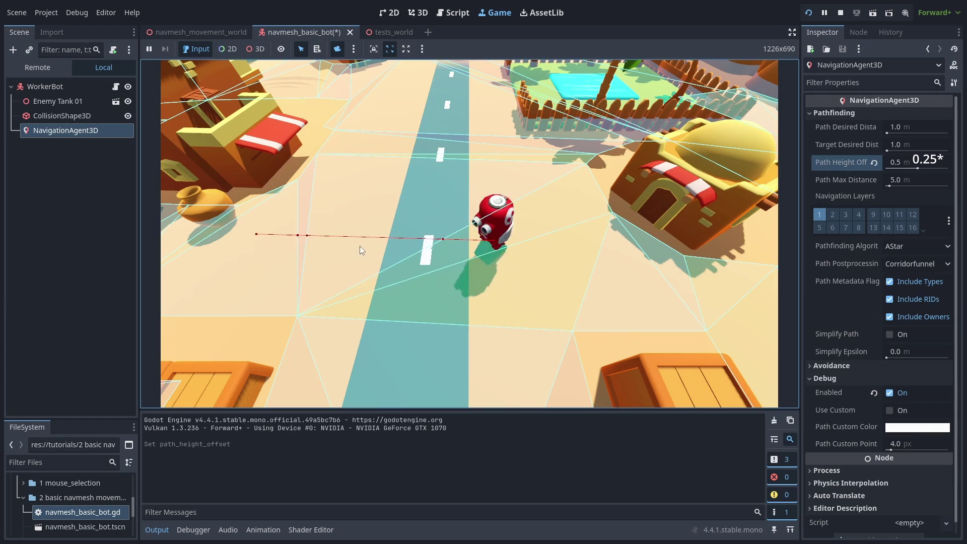
left_click(343, 48)
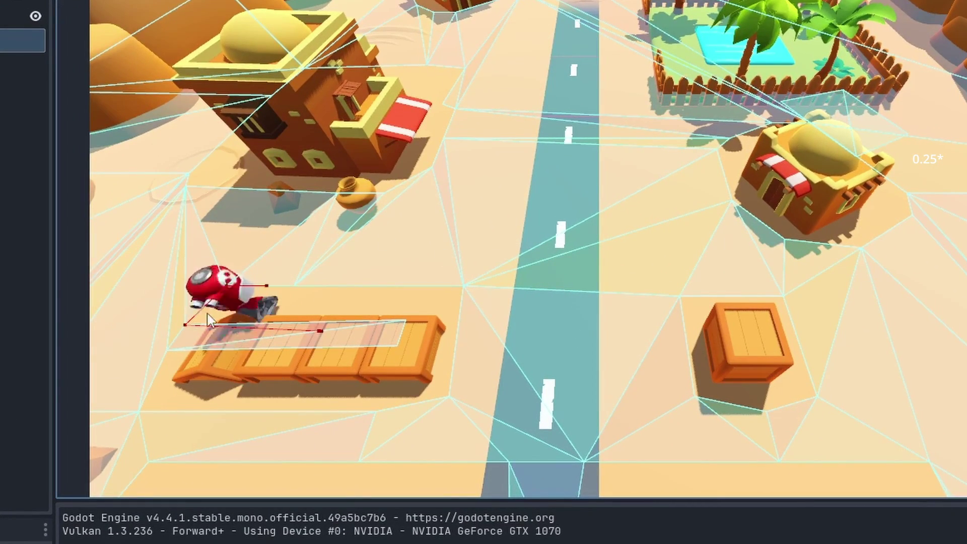
Step: Send the bot toward the house, restart the game, and target left of the road
left_click(531, 230)
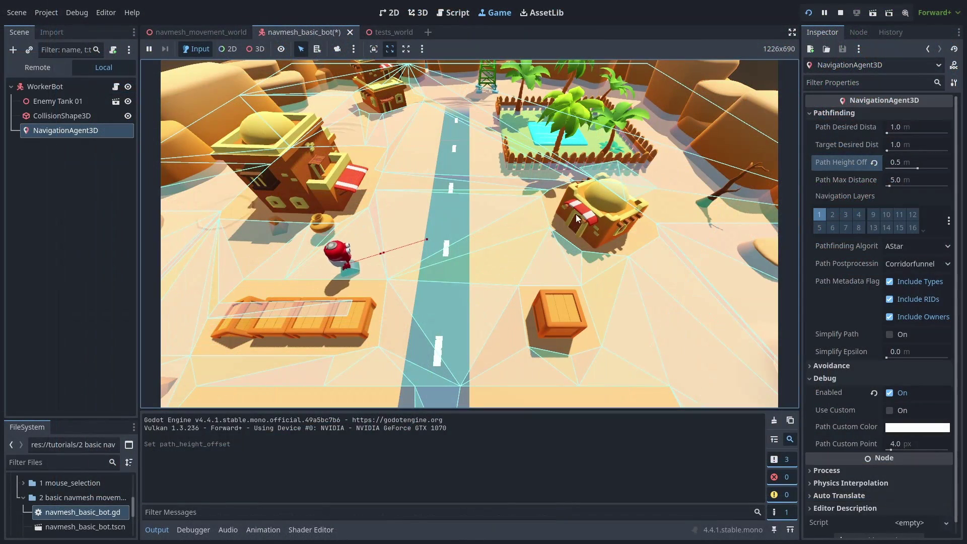
key("F5")
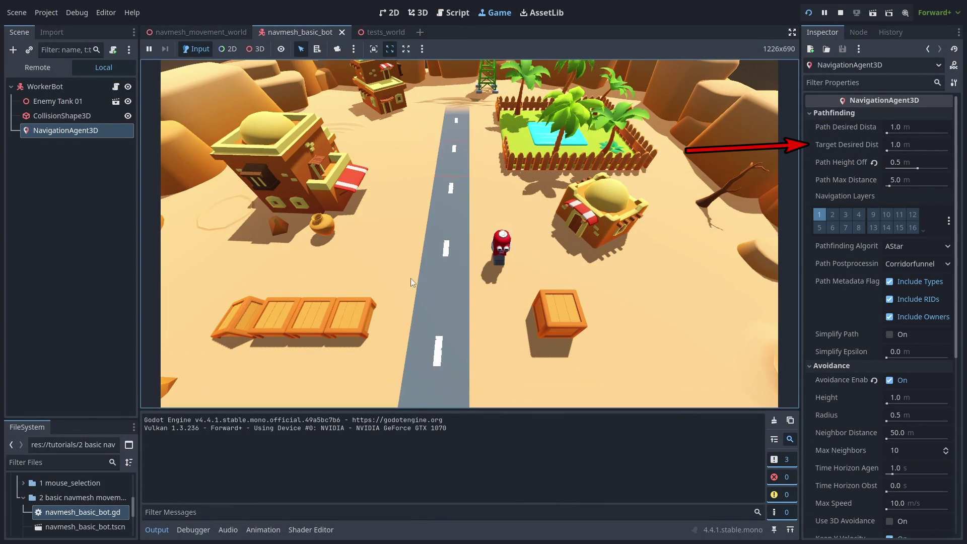
left_click(390, 261)
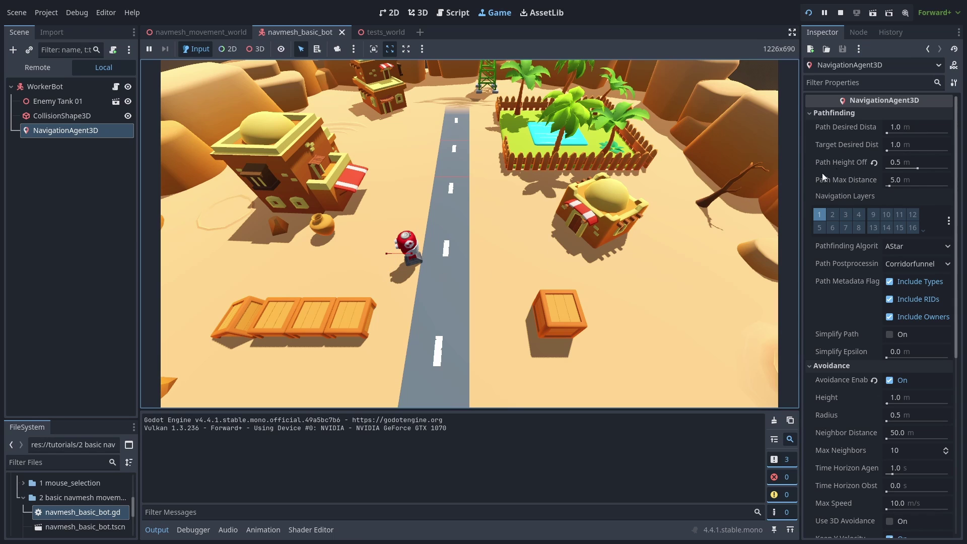
Step: Set target desired distance to 3.0 and send the bot across the road
left_click(899, 145)
type("3")
key("Return")
left_click(595, 291)
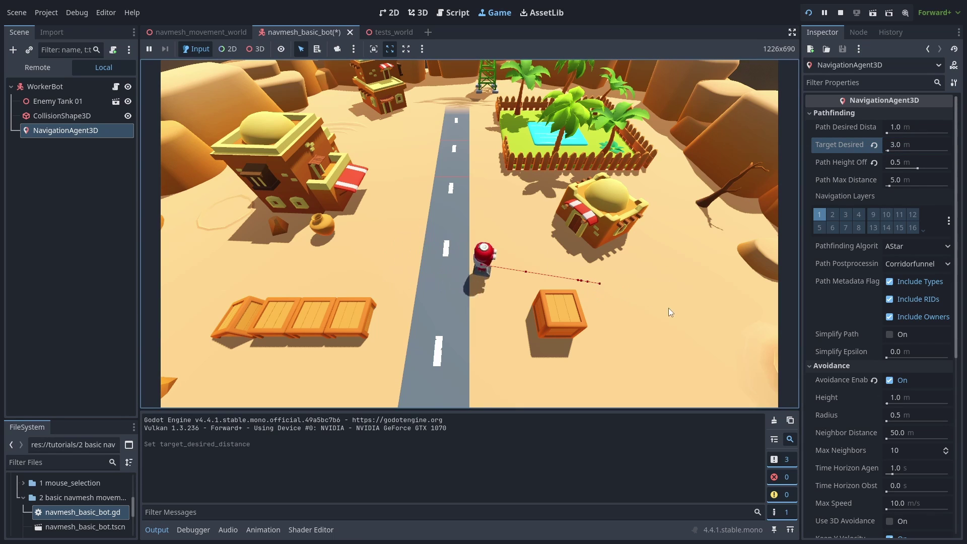
Step: Send the bot to four targets around the road and crate
left_click(444, 263)
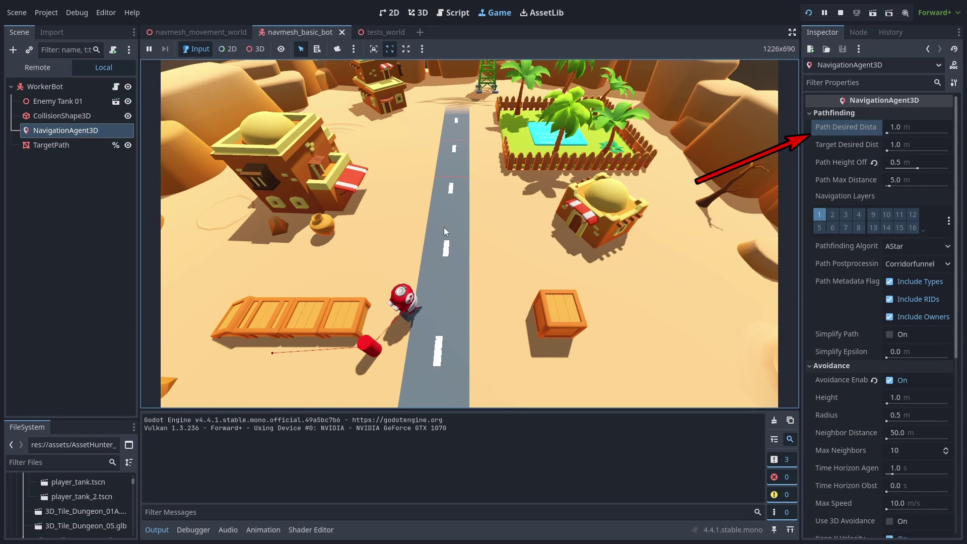
left_click(495, 226)
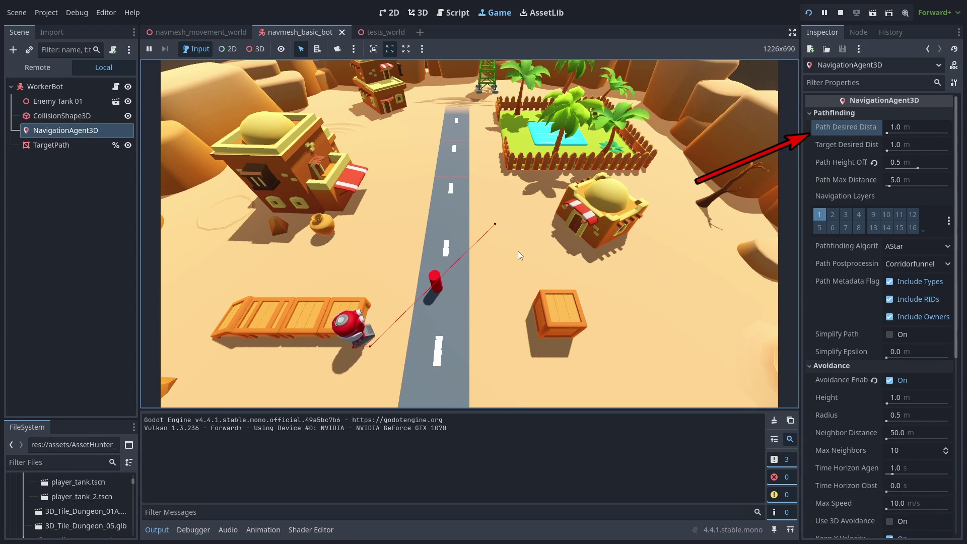
left_click(613, 335)
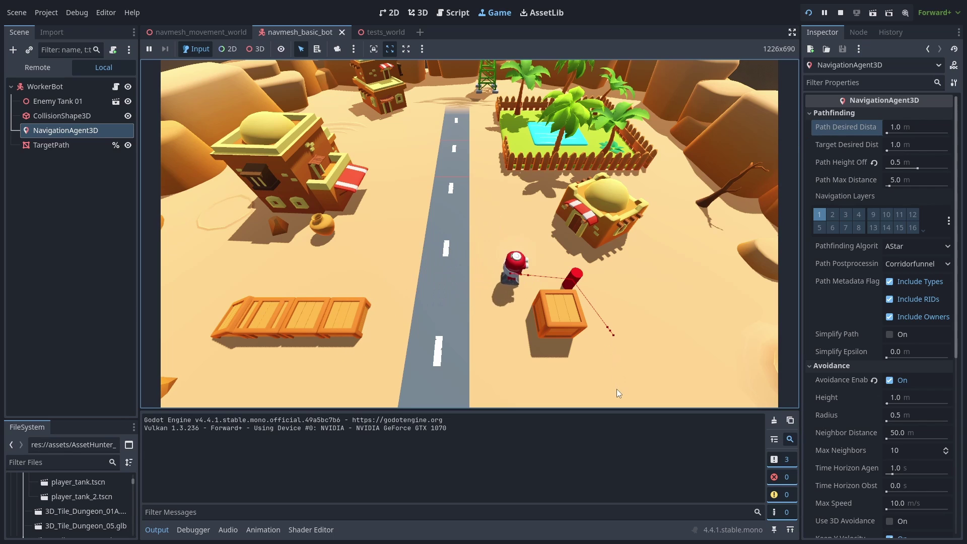
left_click(452, 270)
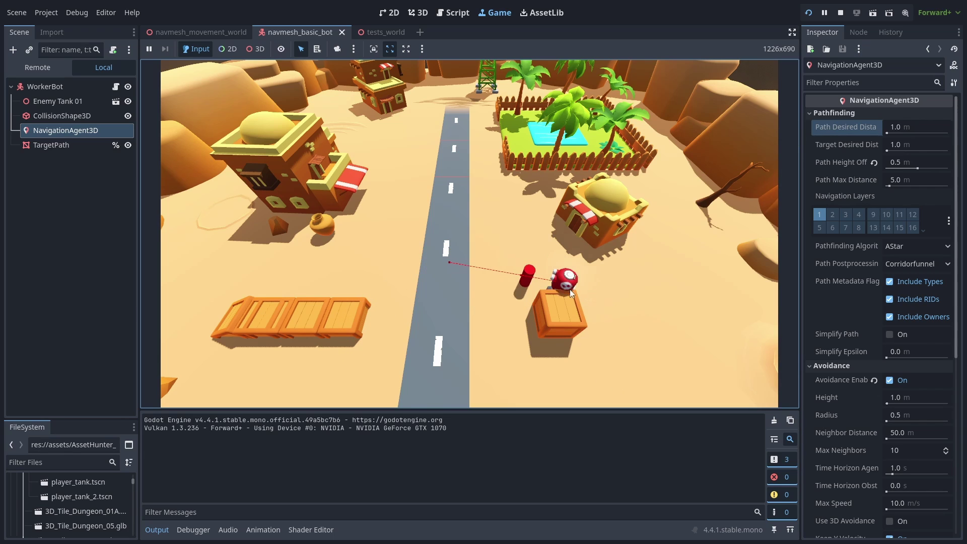
Step: Try a path desired distance of 3.0 and send the bot past the crate row
left_click(909, 128)
type("3")
key("Return")
left_click(379, 261)
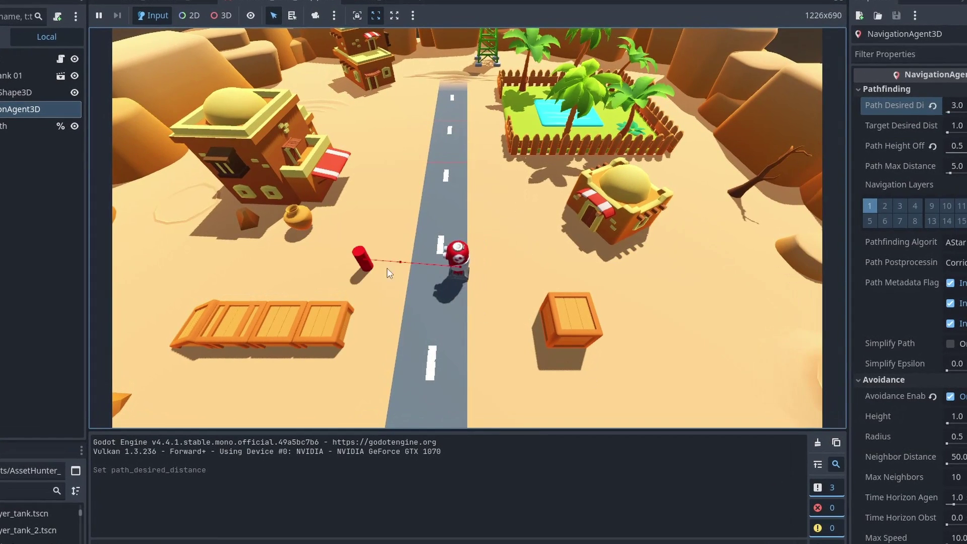
left_click(647, 381)
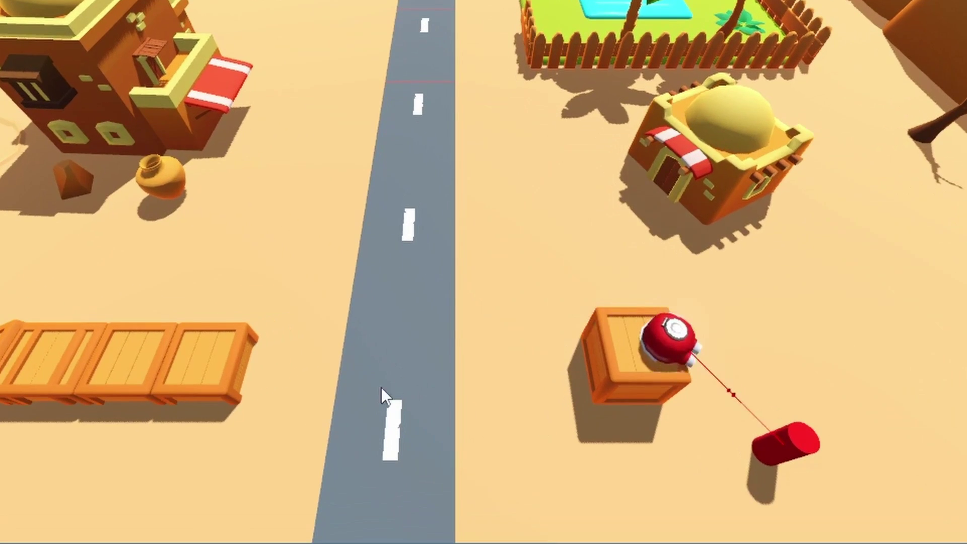
left_click(362, 378)
left_click(134, 341)
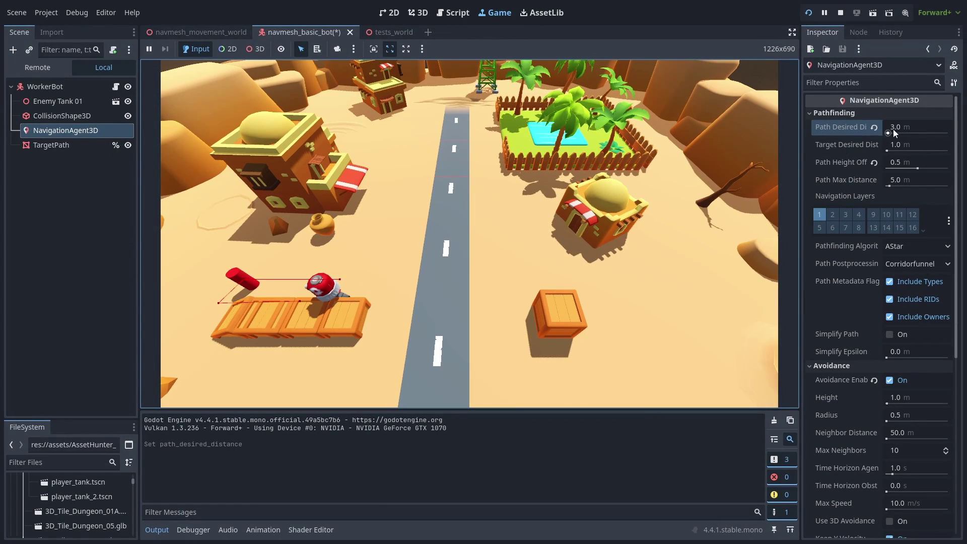
Step: Revert, set path desired distance to 0.3, and send the bot past the crates
left_click(875, 128)
left_click(915, 128)
type("0.3")
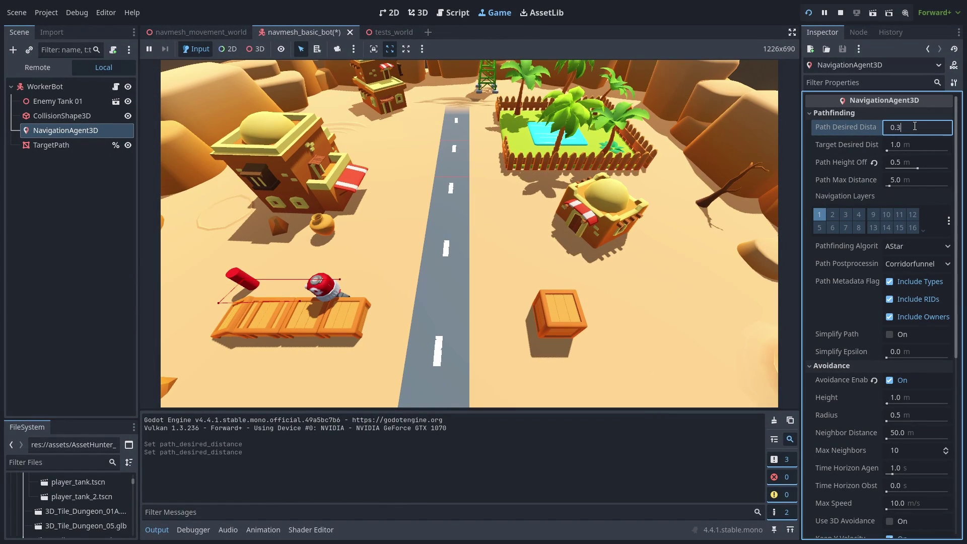
key("Return")
left_click(440, 250)
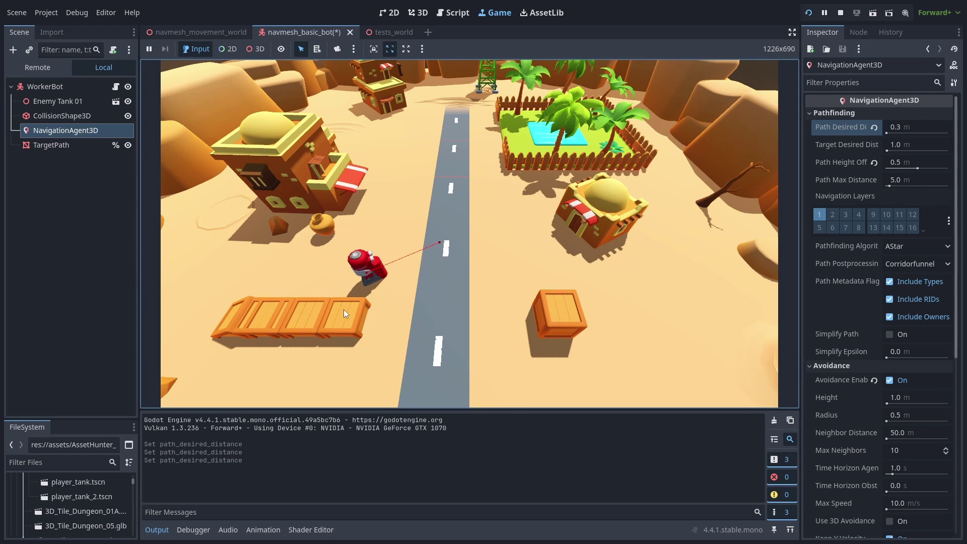
left_click(314, 318)
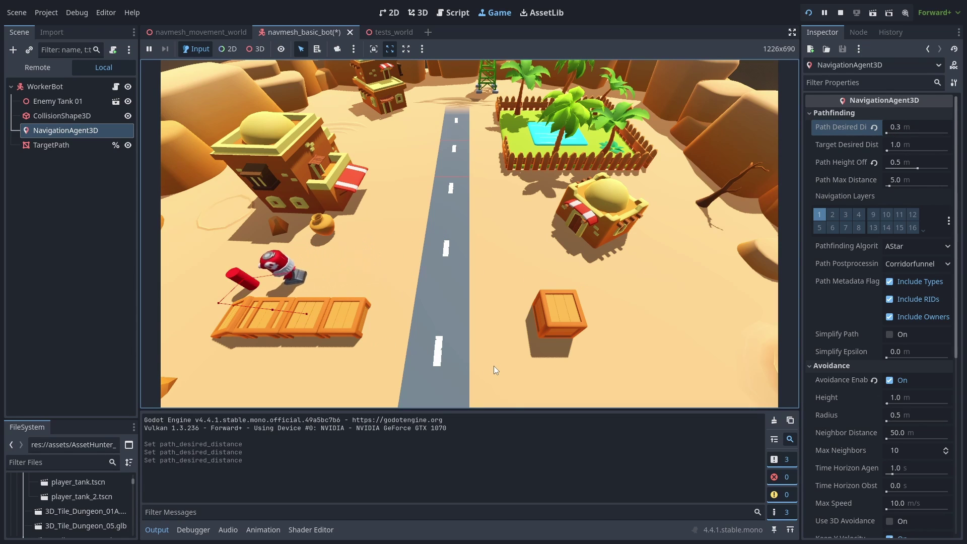
left_click(414, 277)
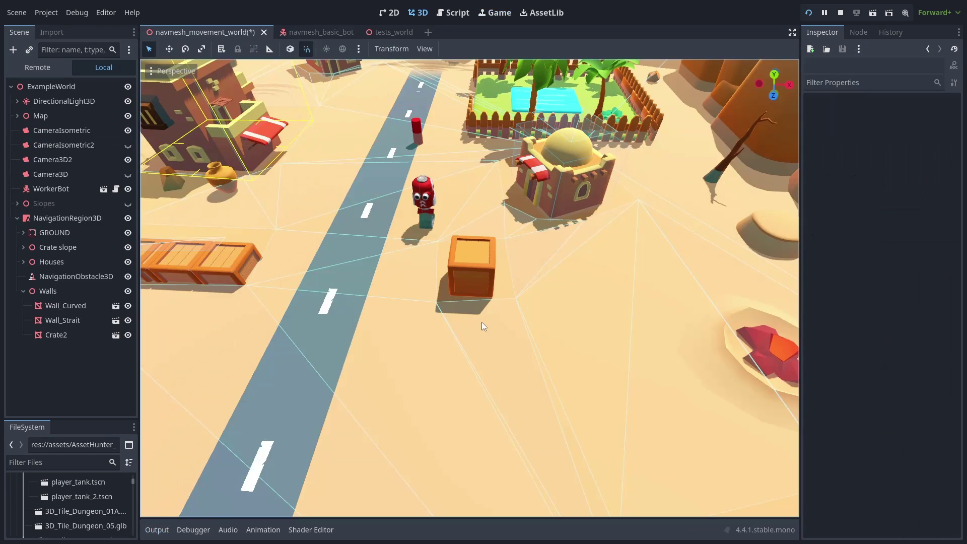
Step: Give Crate2 a static body child with a simplified convex collision shape
left_click(479, 268)
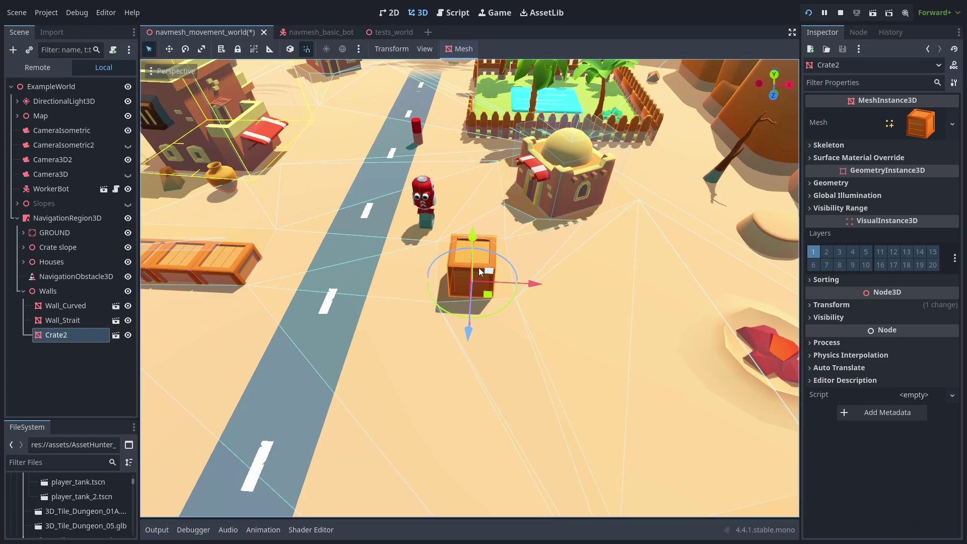
left_click(461, 49)
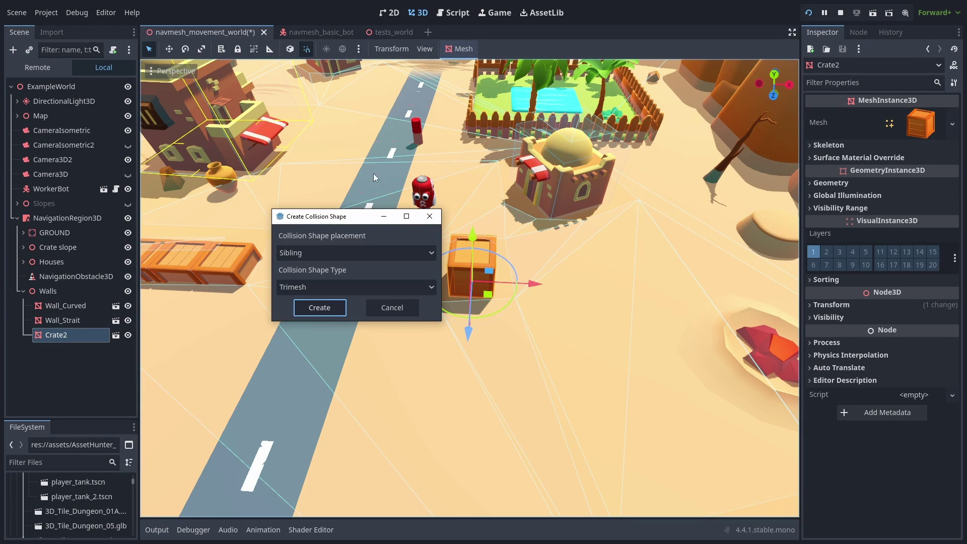
left_click(356, 286)
left_click(341, 328)
left_click(354, 257)
left_click(333, 282)
left_click(330, 309)
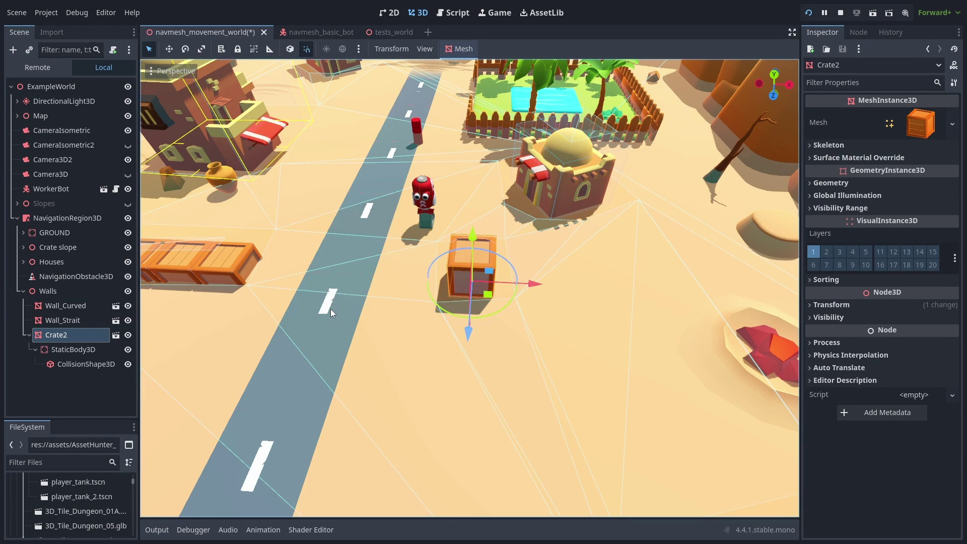
Step: Run the game and send the robot to several targets around Crate2
left_click(714, 318)
left_click(579, 465)
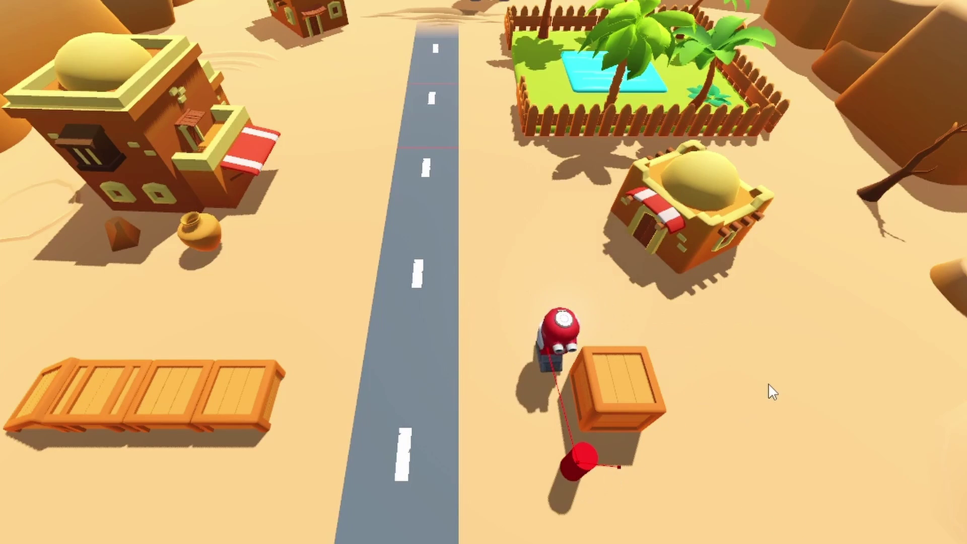
left_click(853, 329)
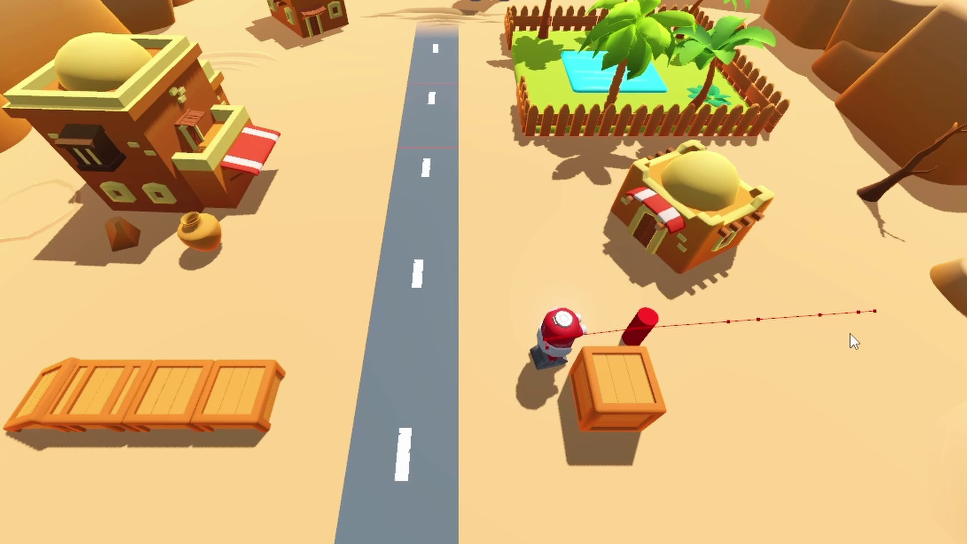
left_click(477, 295)
left_click(655, 288)
Step: Edit the navmesh agent radius, rebake the navmesh, and show the output log
left_click(922, 340)
type("0.75 m")
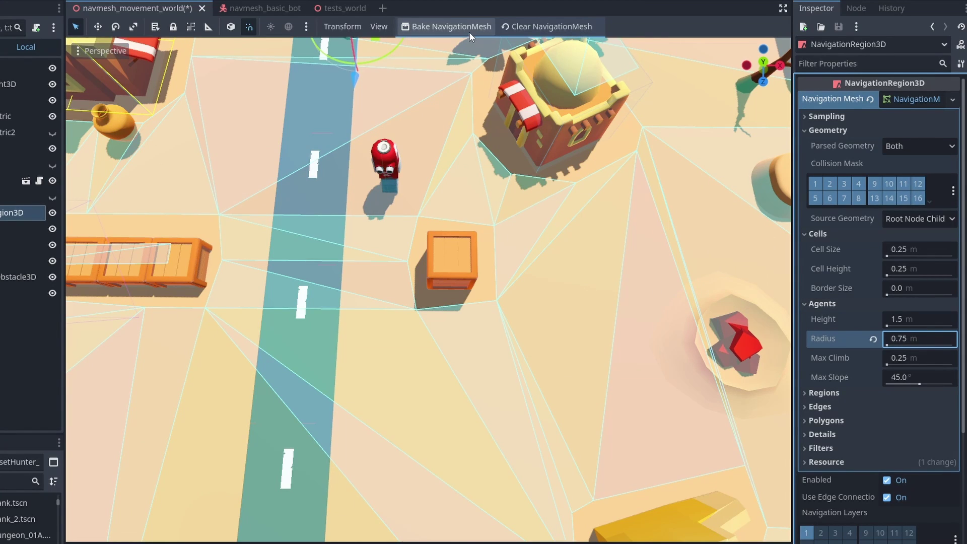
left_click(469, 32)
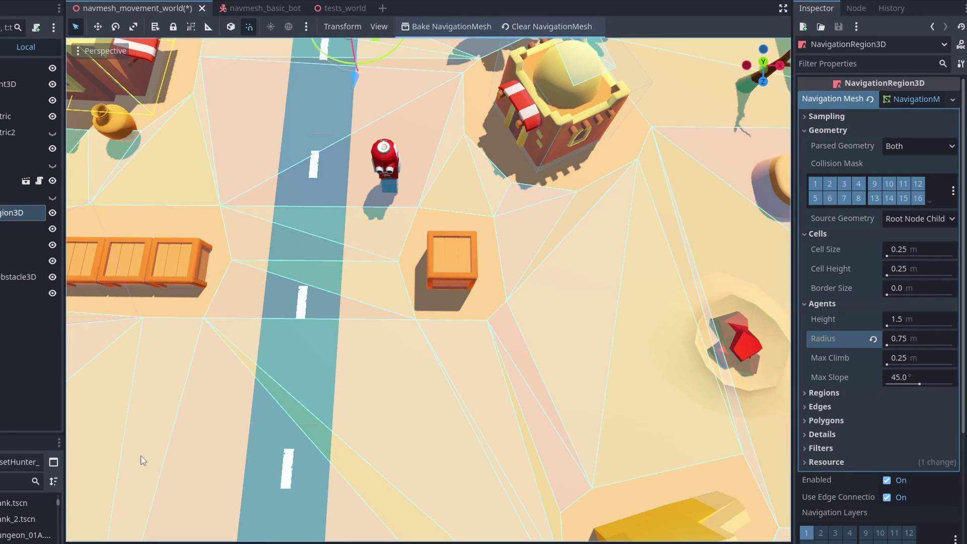
key("ctrl+alt+o")
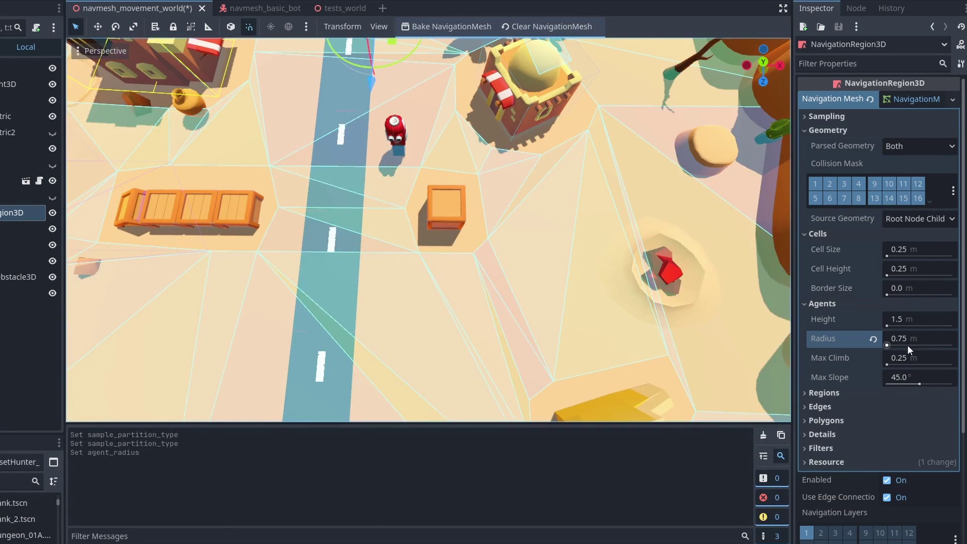
Step: Rebake the navmesh with agent radius 0.6, then set the radius back to 0.75
left_click(921, 338)
type("0.6")
key("Return")
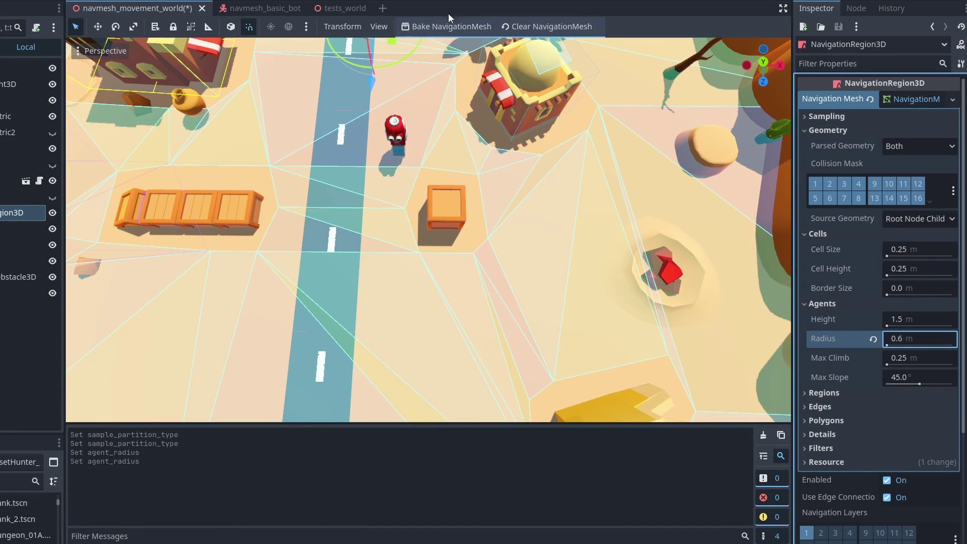
left_click(459, 27)
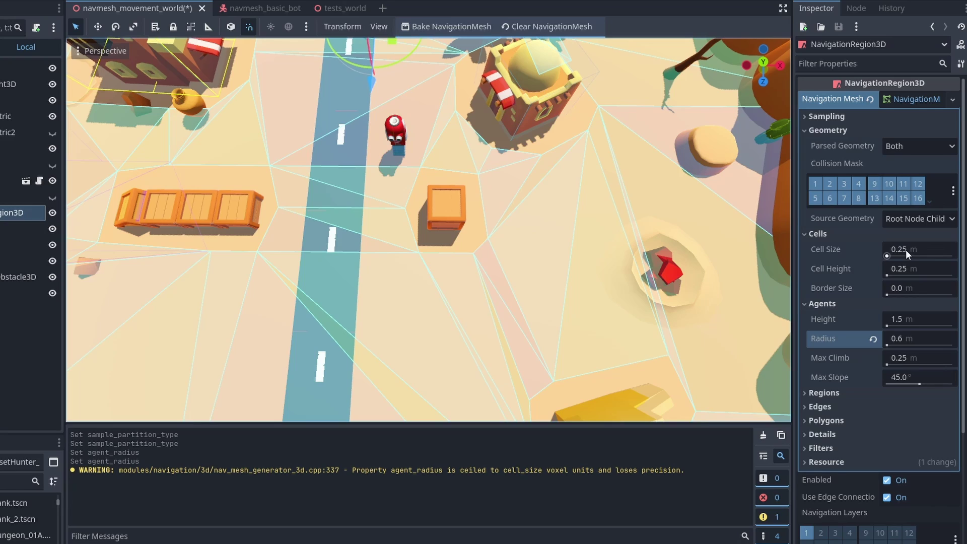
left_click(912, 339)
type("0")
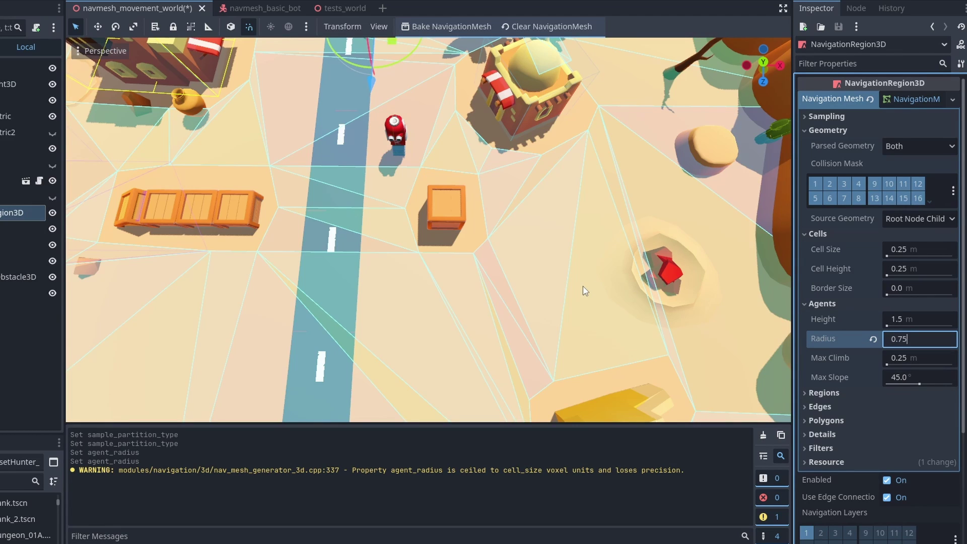
key("Return")
Step: Save the world scene, set Sampling partition type to Layers, and rebake the navmesh
key("ctrl+s")
scroll(424, 53, "up", 3)
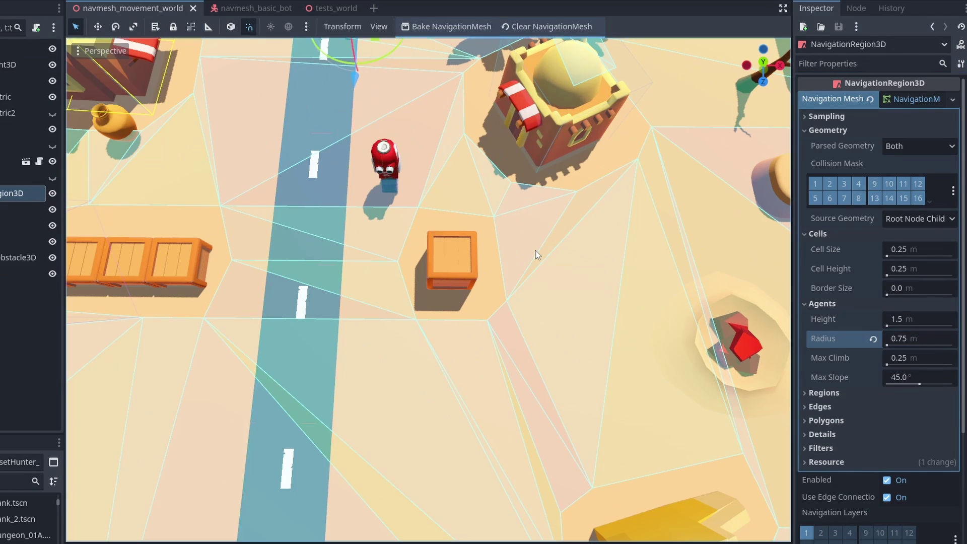
left_click(833, 115)
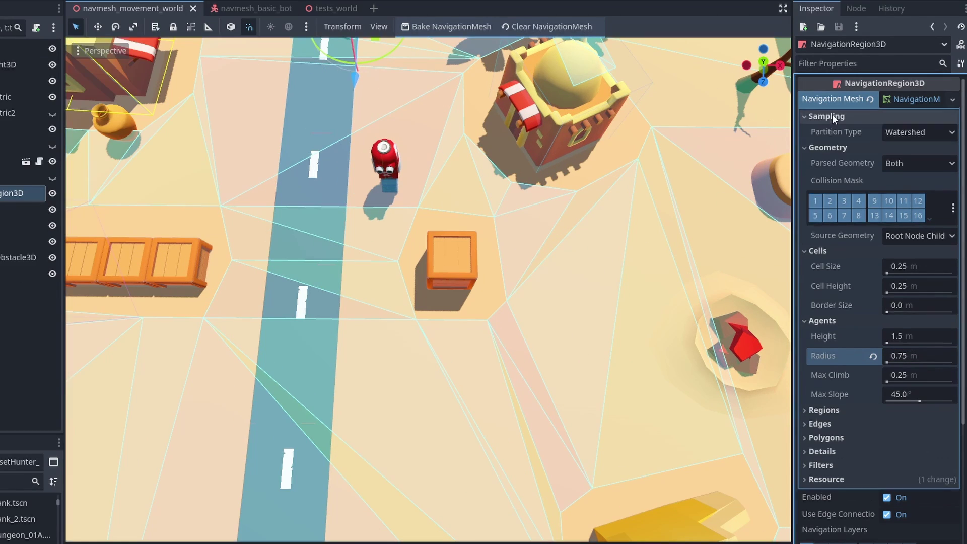
left_click(900, 131)
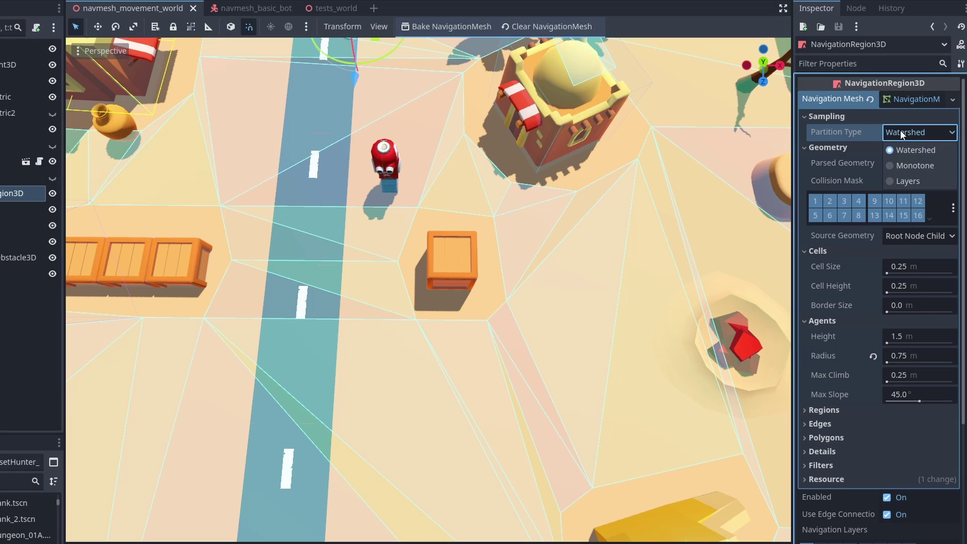
left_click(916, 180)
left_click(468, 29)
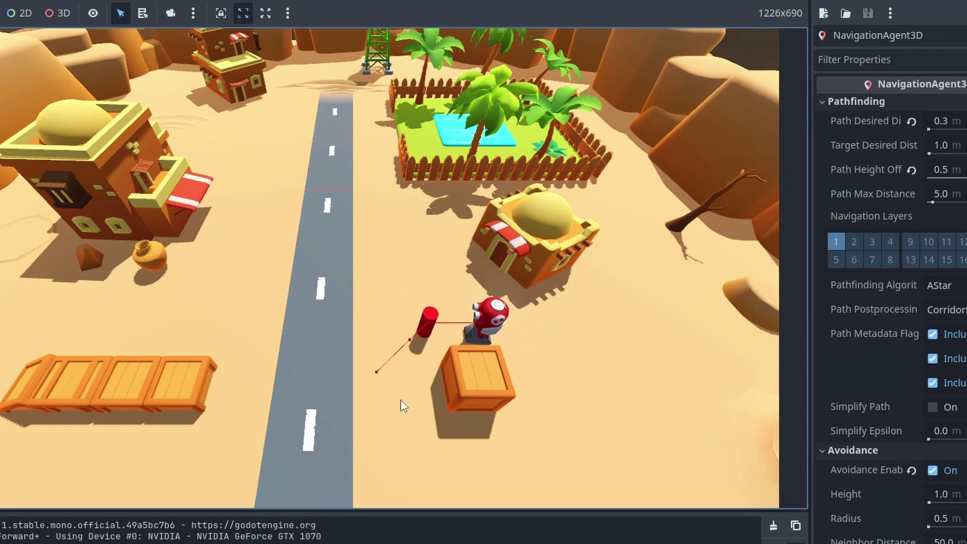
Step: Run the game and send the bot past and below the crate
left_click(492, 451)
left_click(567, 372)
left_click(398, 358)
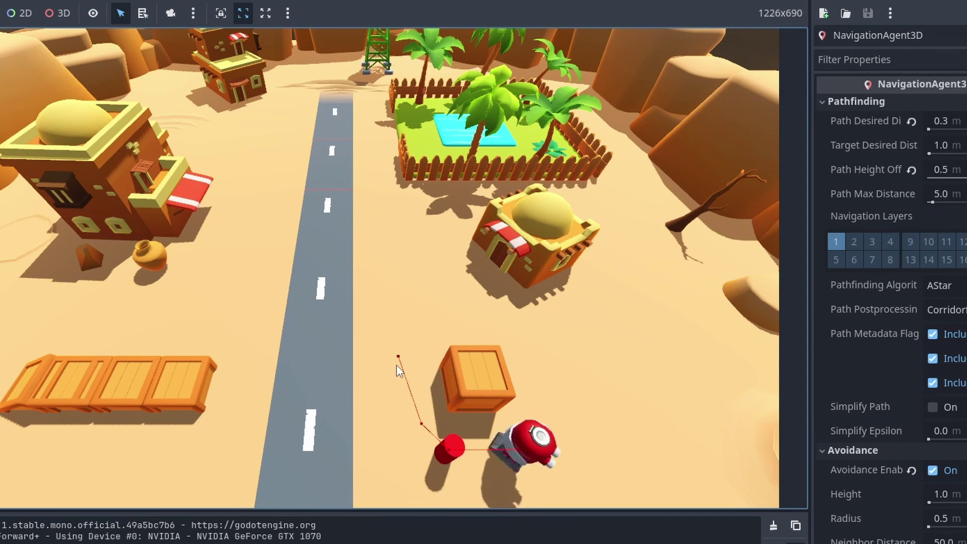
Step: Try path desired distance 1.0 on two targets, then undo back to 0.3
left_click(912, 123)
left_click(530, 378)
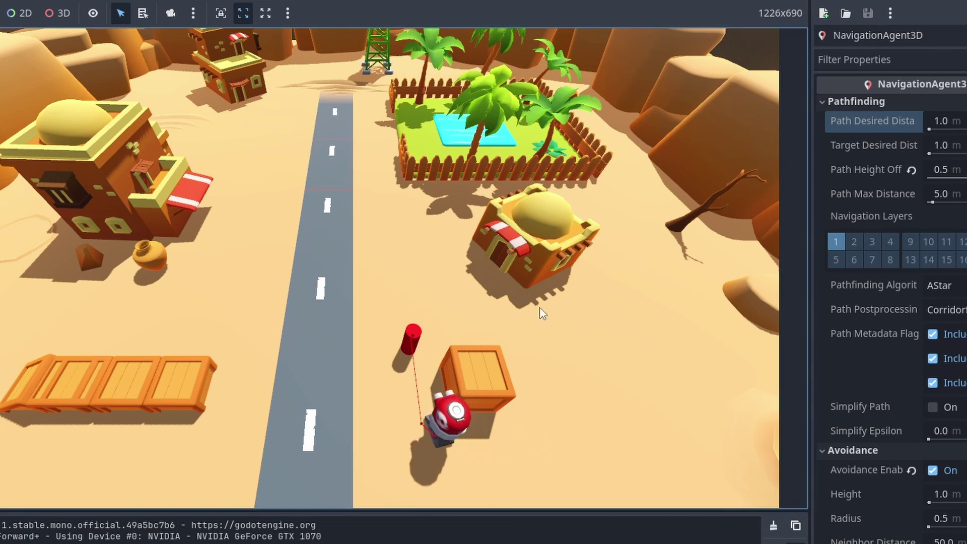
left_click(575, 344)
key("ctrl+z")
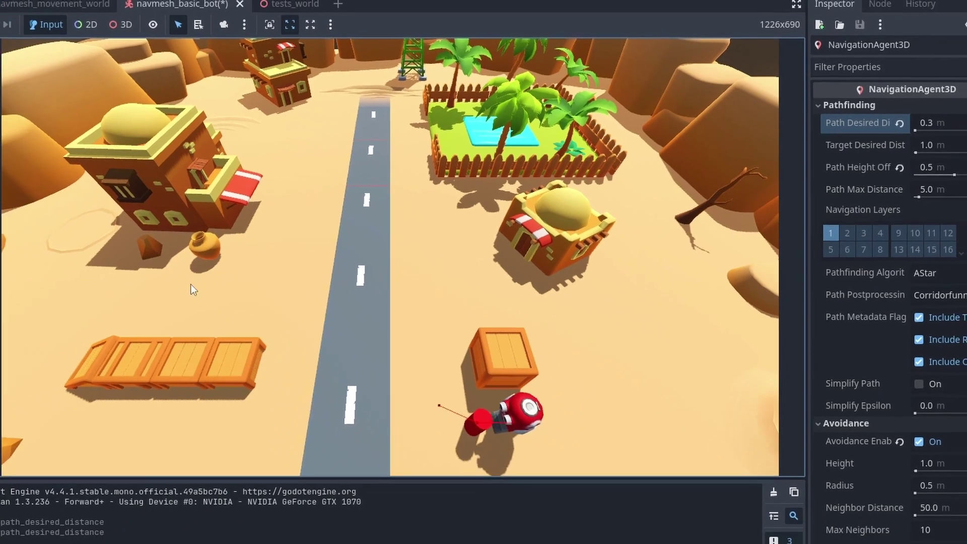
Step: Send the bot to three targets around the crate
left_click(612, 360)
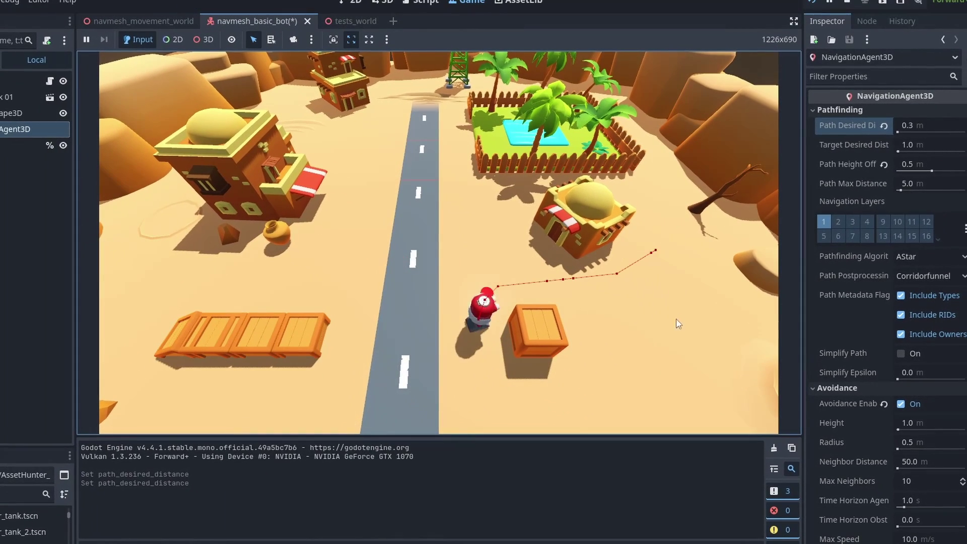
left_click(244, 321)
left_click(396, 259)
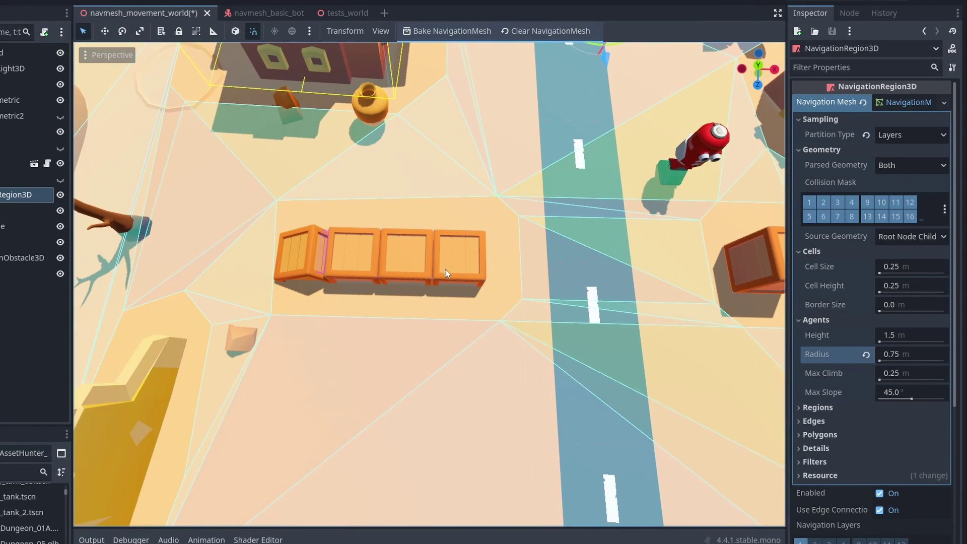
Step: Rebake the navmesh at agent radius 0.51, then again at 0.5
left_click(907, 348)
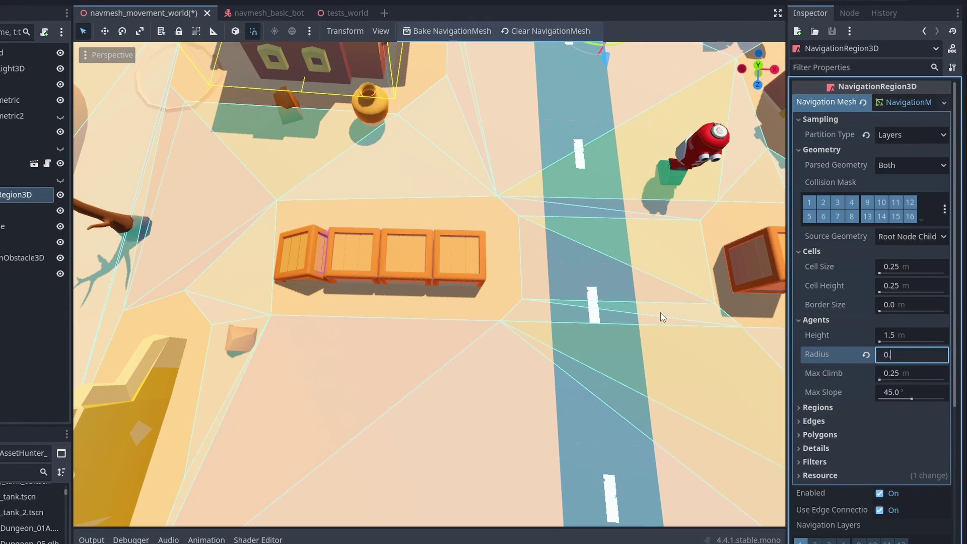
type("51")
key("Return")
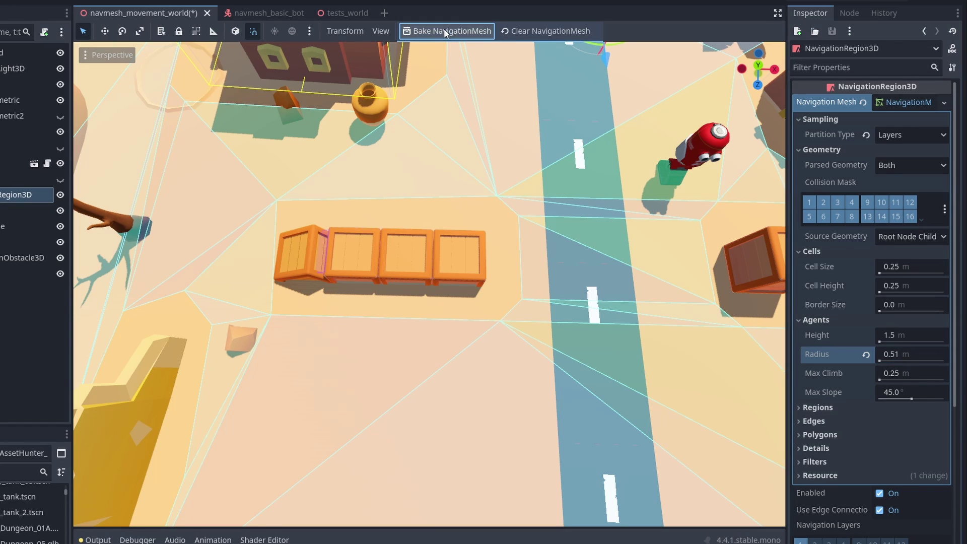
left_click(444, 30)
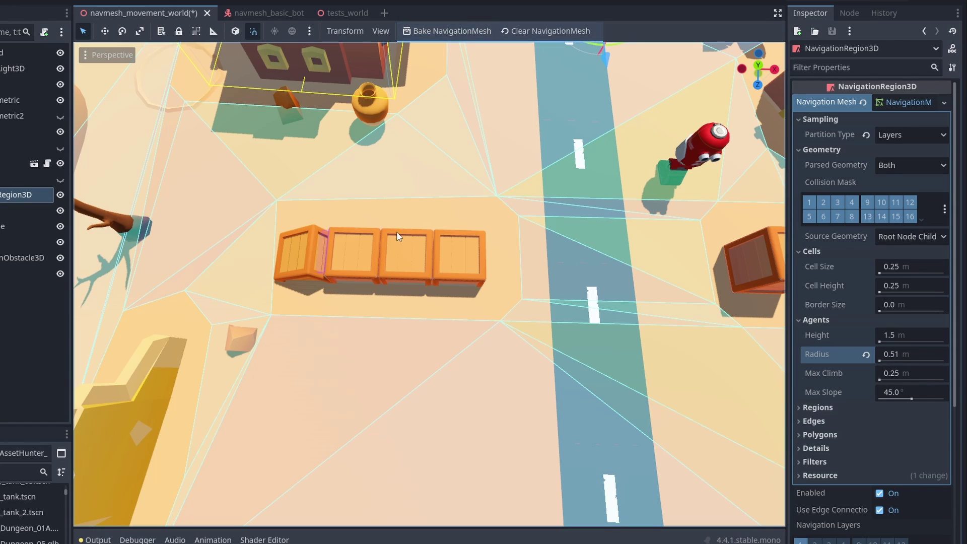
left_click(867, 355)
left_click(464, 31)
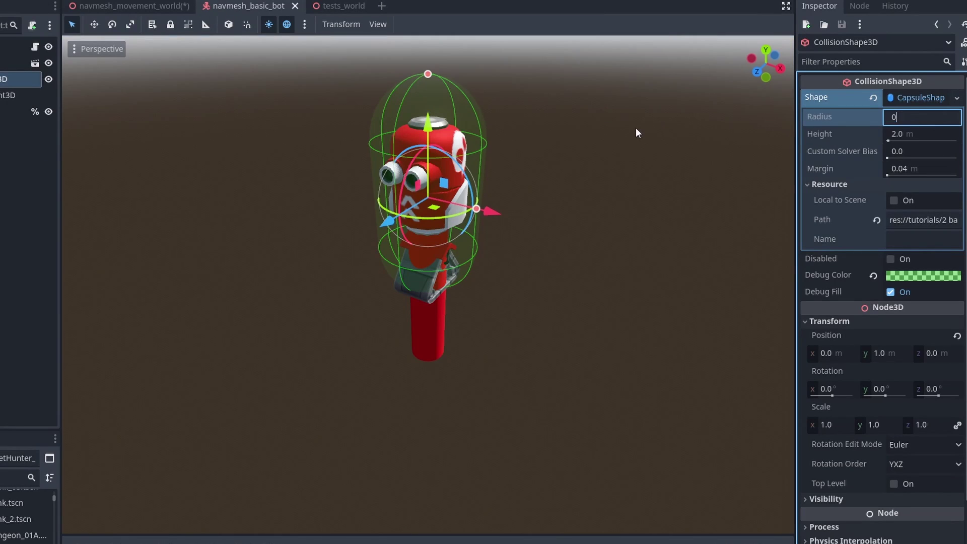
type(".4")
Step: Narrow the bot's capsule collision radius and send it around the crate
key("Return")
left_click(568, 203)
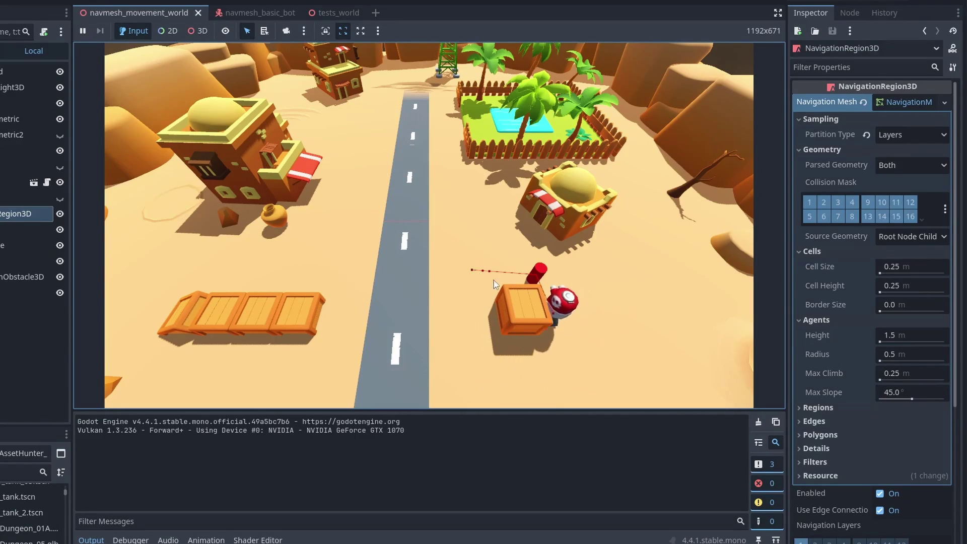
left_click(622, 334)
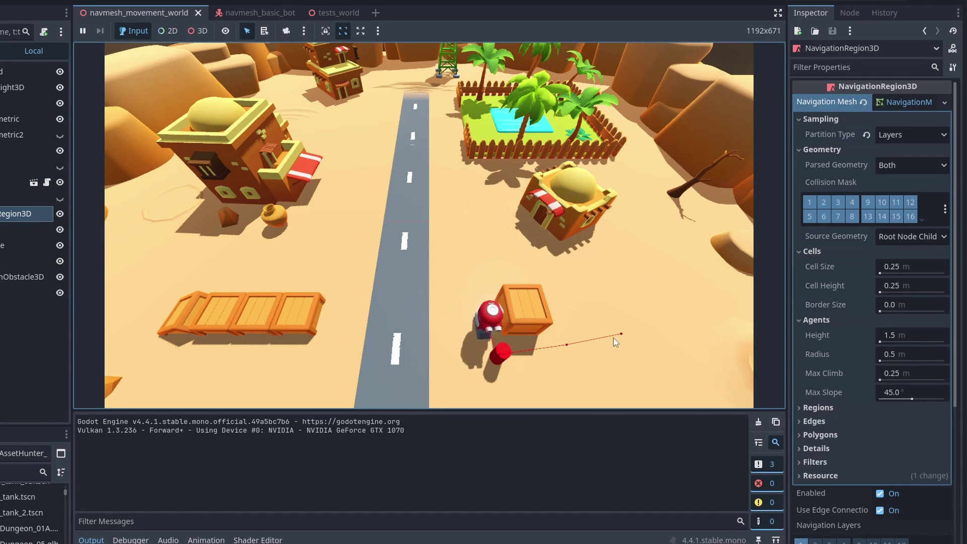
left_click(436, 300)
Step: Send the robot to targets near the crate, hide sloped Crate3, and run the level with a new destination
left_click(573, 268)
left_click(425, 273)
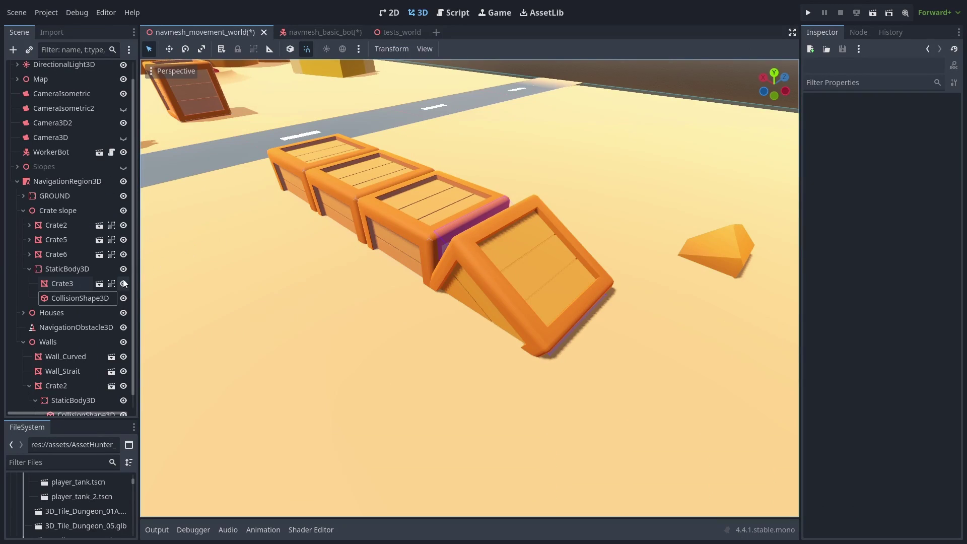
left_click(123, 283)
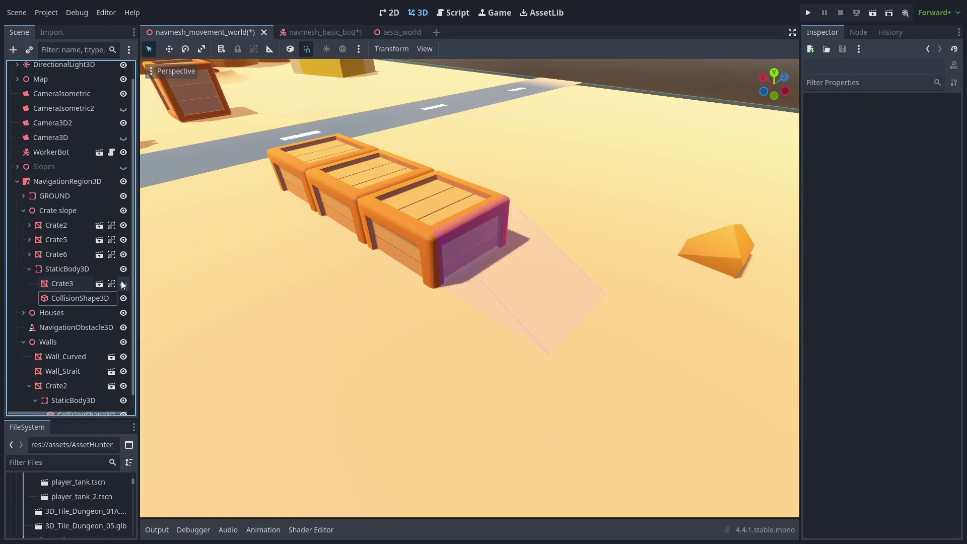
key("F5")
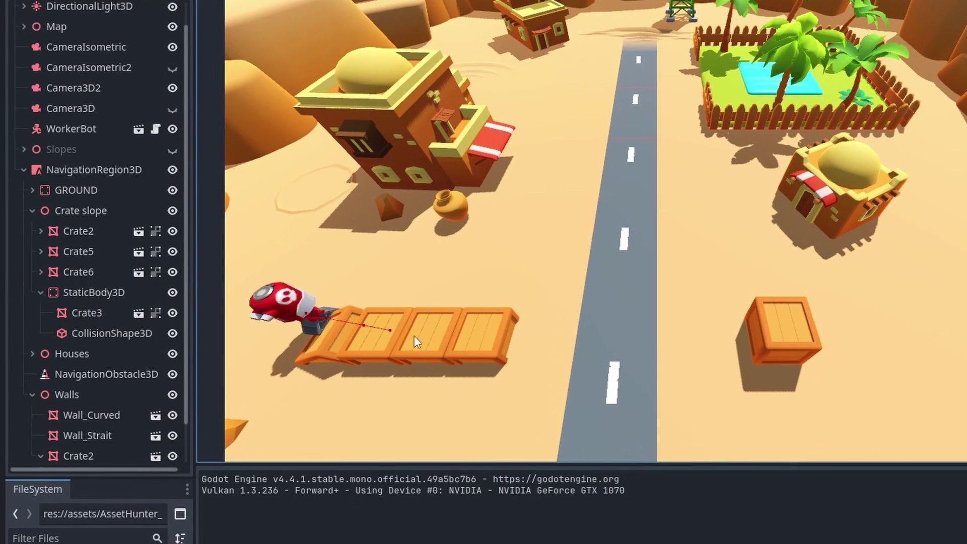
left_click(457, 335)
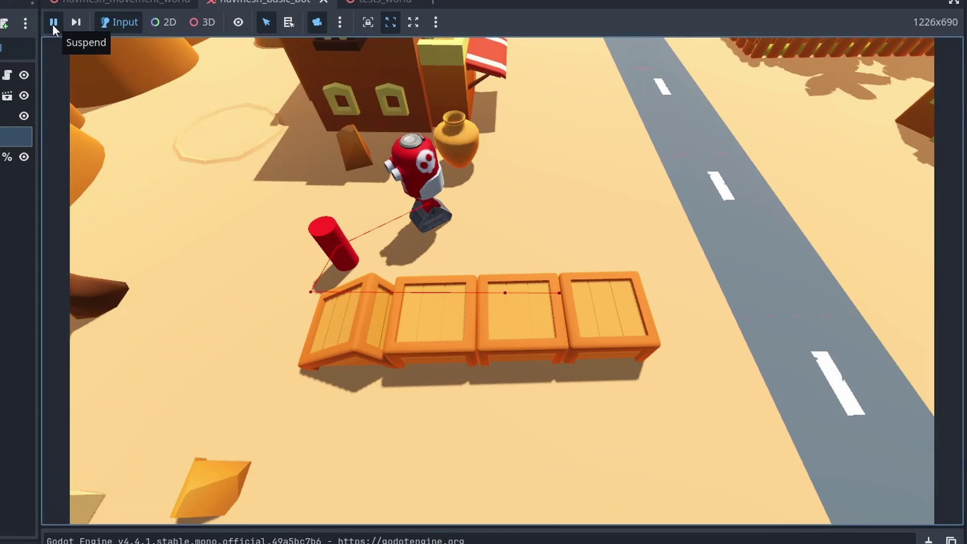
Step: Pause the game and step through frames before letting it run again
left_click(53, 24)
left_click(74, 22)
left_click(73, 24)
left_click(73, 23)
left_click(73, 23)
left_click(73, 22)
left_click(73, 23)
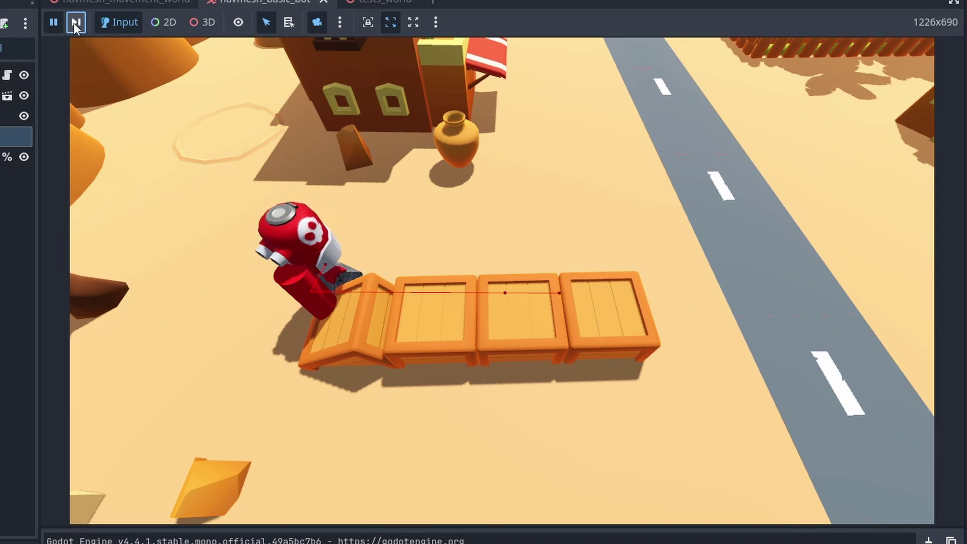
left_click(74, 23)
left_click(74, 23)
left_click(73, 23)
left_click(73, 23)
left_click(73, 23)
Step: Pause again and step frame by frame as the robot meets the crate ramp
left_click(55, 25)
left_click(74, 24)
left_click(75, 24)
left_click(75, 23)
left_click(75, 24)
left_click(75, 23)
left_click(75, 23)
left_click(75, 24)
left_click(68, 24)
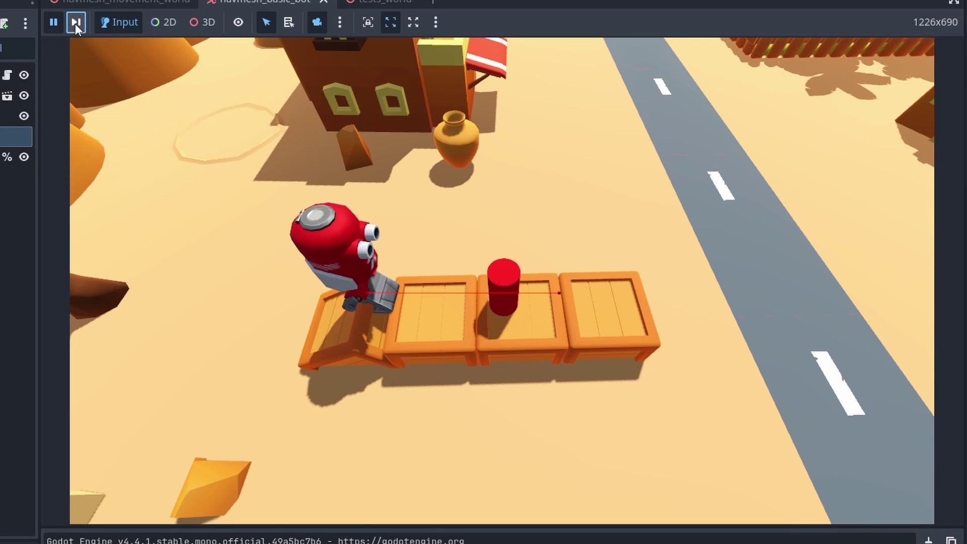
left_click(75, 23)
left_click(75, 24)
left_click(75, 23)
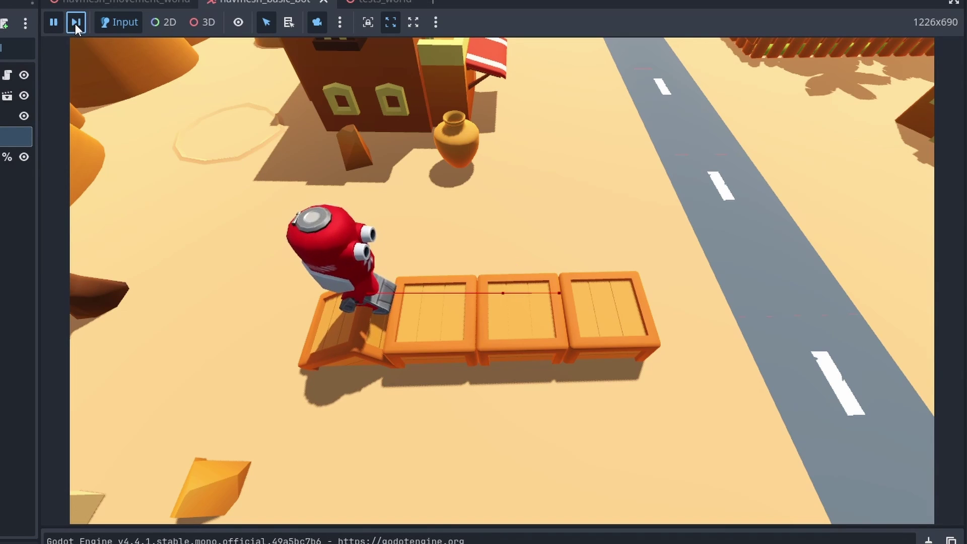
left_click(75, 24)
left_click(75, 23)
left_click(96, 29)
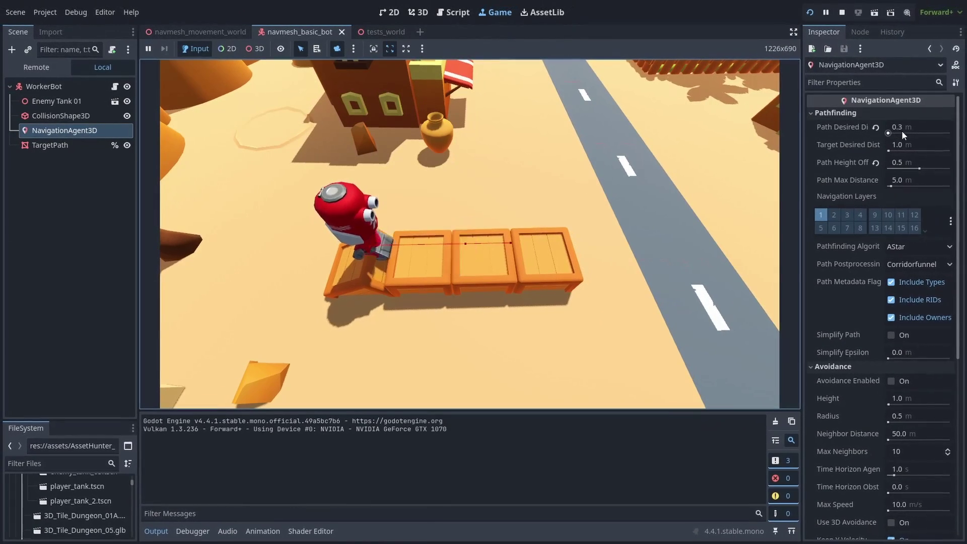
Step: Set the NavigationAgent3D Path Desired Distance to 0.4 m, up from 0.3
left_click(907, 128)
type("0.4")
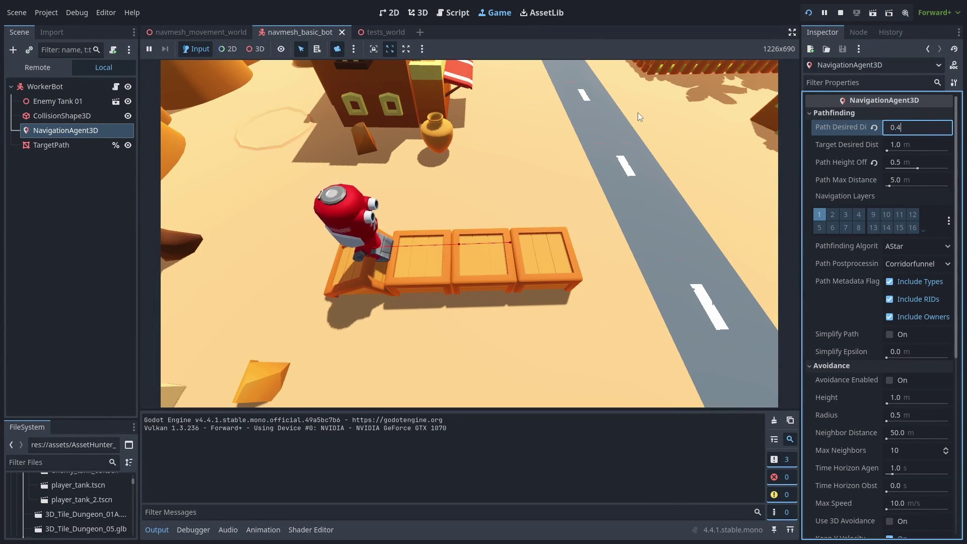
key("Return")
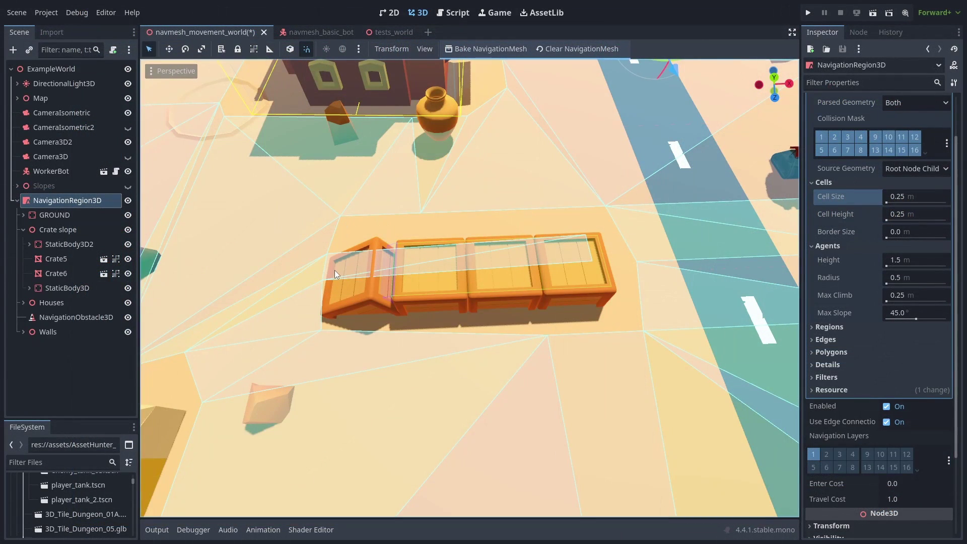
Step: Set the navmesh cell size to 0.1 and rebake the navigation mesh
middle_click_drag(388, 280, 386, 223)
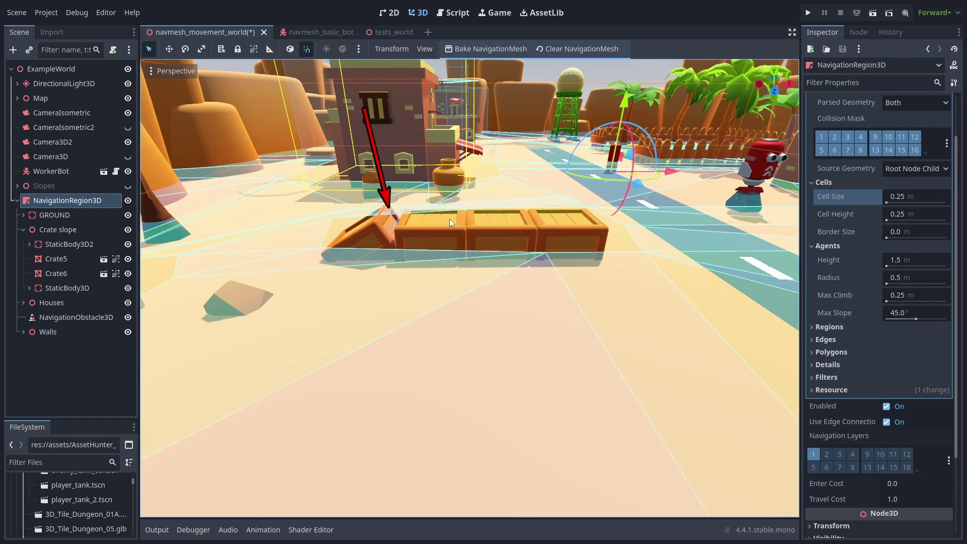
middle_click_drag(433, 216, 438, 274)
scroll(438, 274, "down", 2)
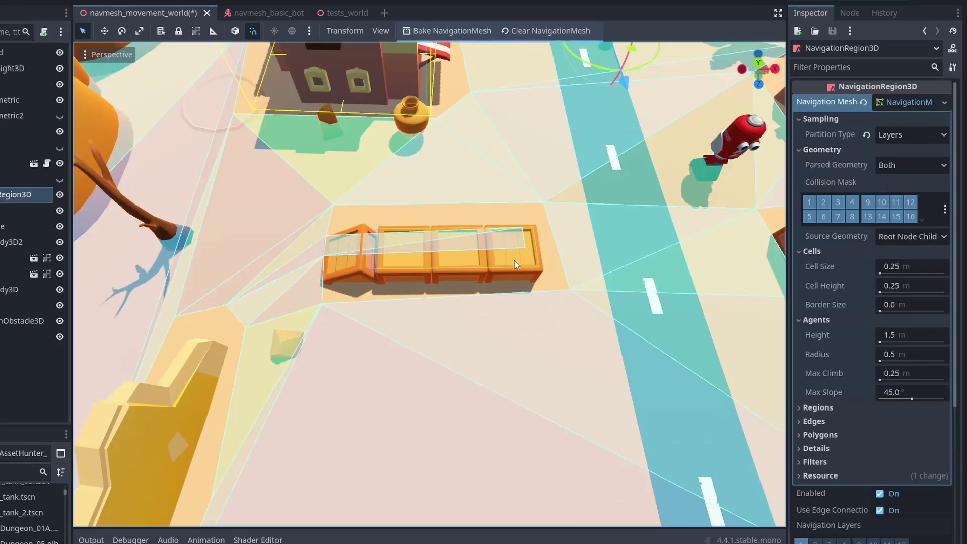
left_click(914, 268)
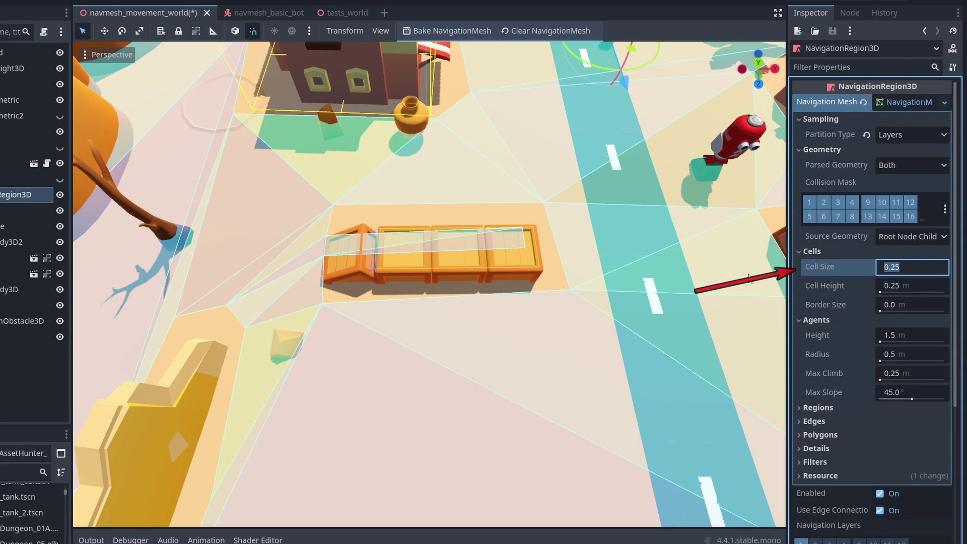
type("0.1")
key("Return")
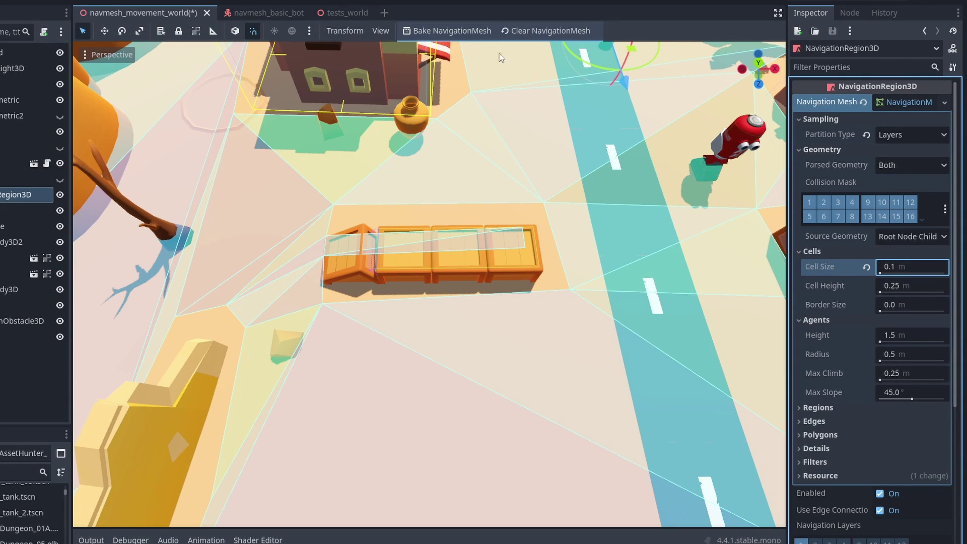
left_click(475, 35)
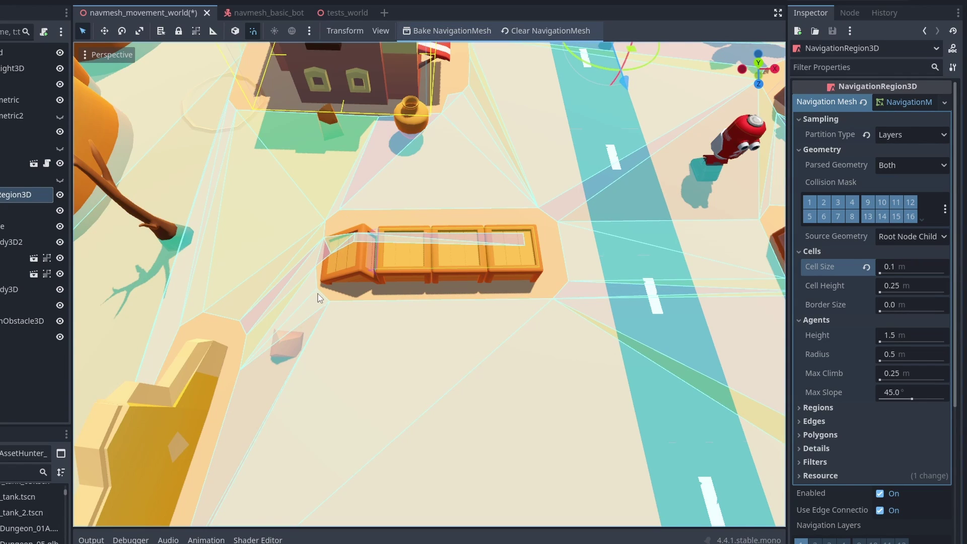
Step: Set the navmesh cell height to 0.15, rebake, and check the output log
left_click(922, 286)
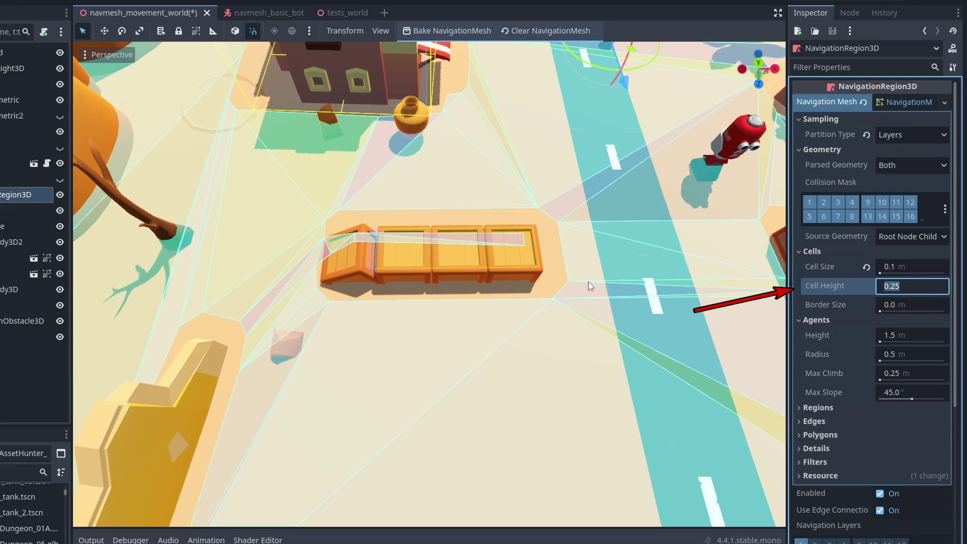
type("0.15")
key("Return")
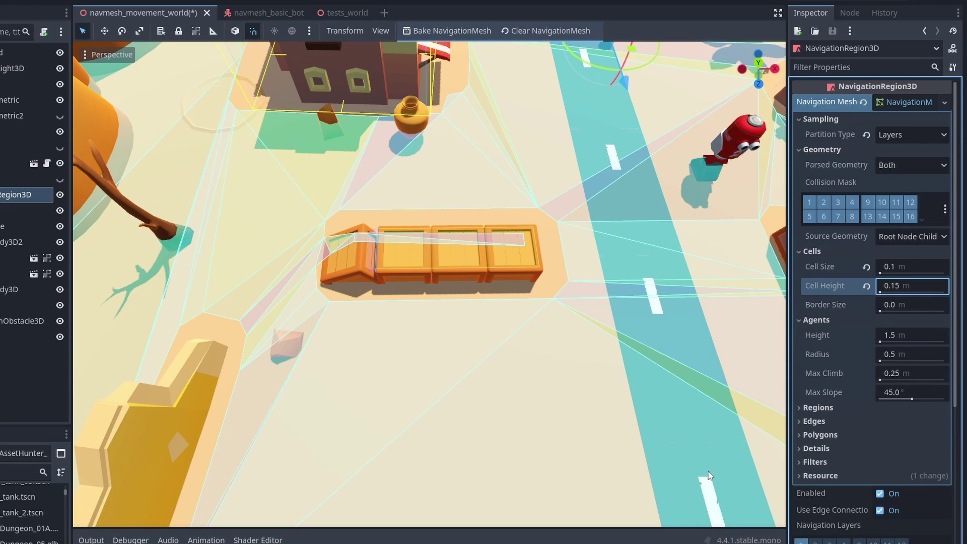
left_click(429, 30)
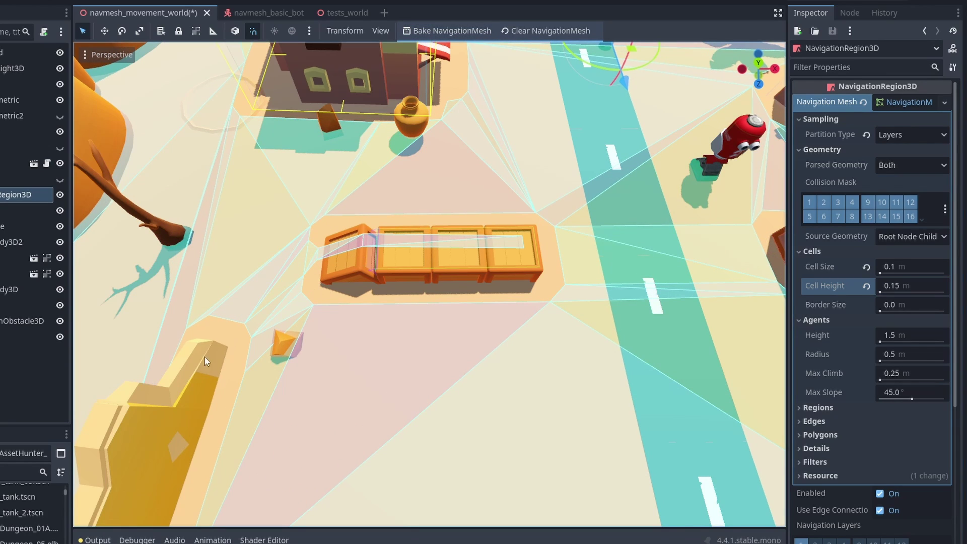
left_click(96, 539)
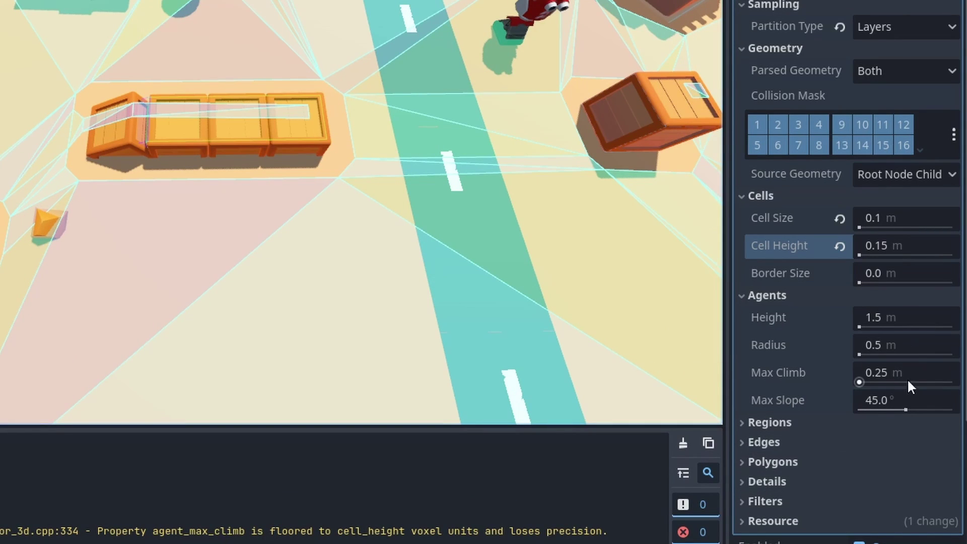
Step: Set agent max climb to 0.15 and the agent's path height offset to 0.15
left_click(910, 374)
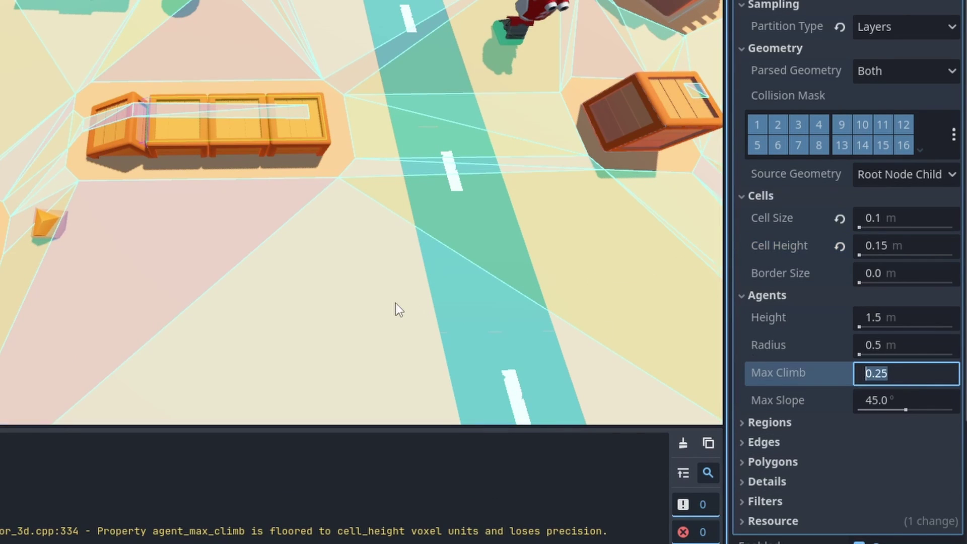
type("0.15")
key("Return")
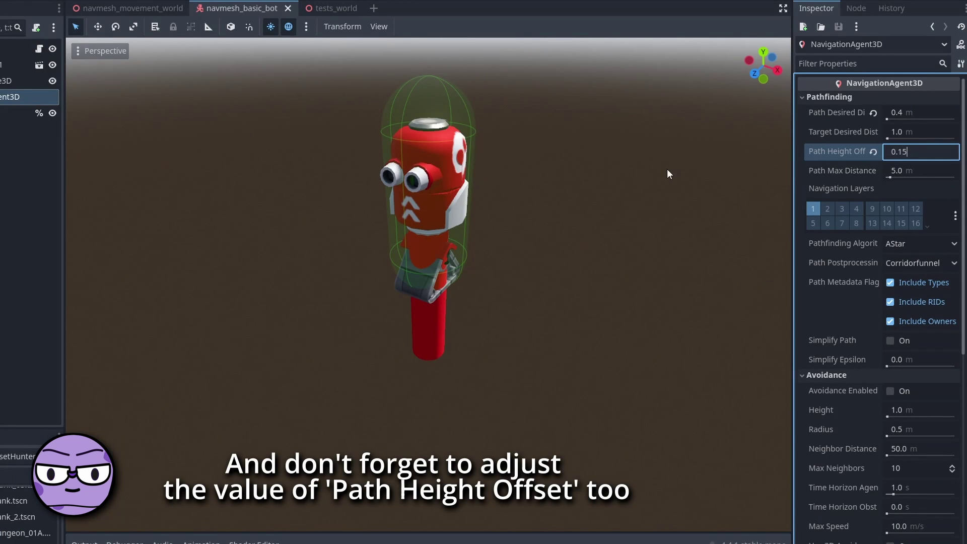
key("Return")
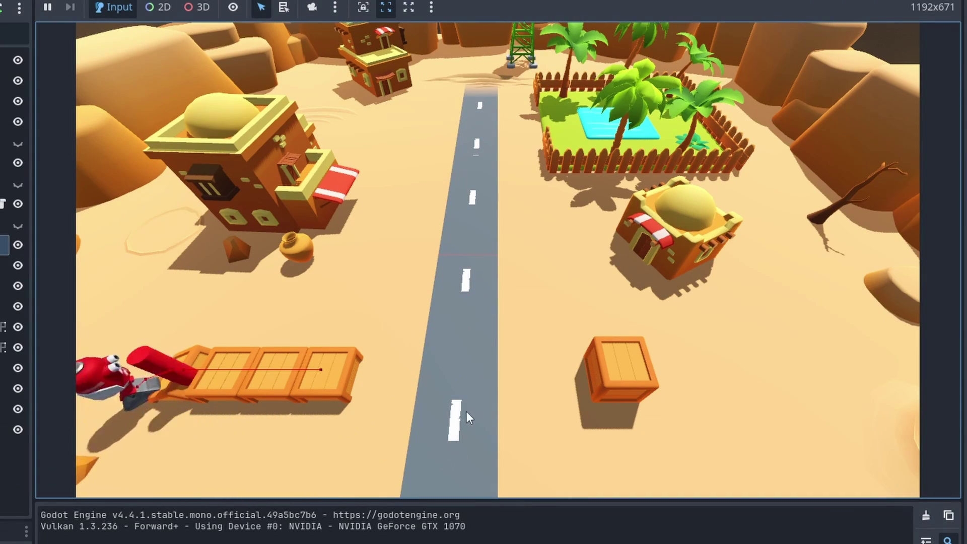
Step: Send the robot to the road and back to the crates, then view the navigation errors
left_click(459, 309)
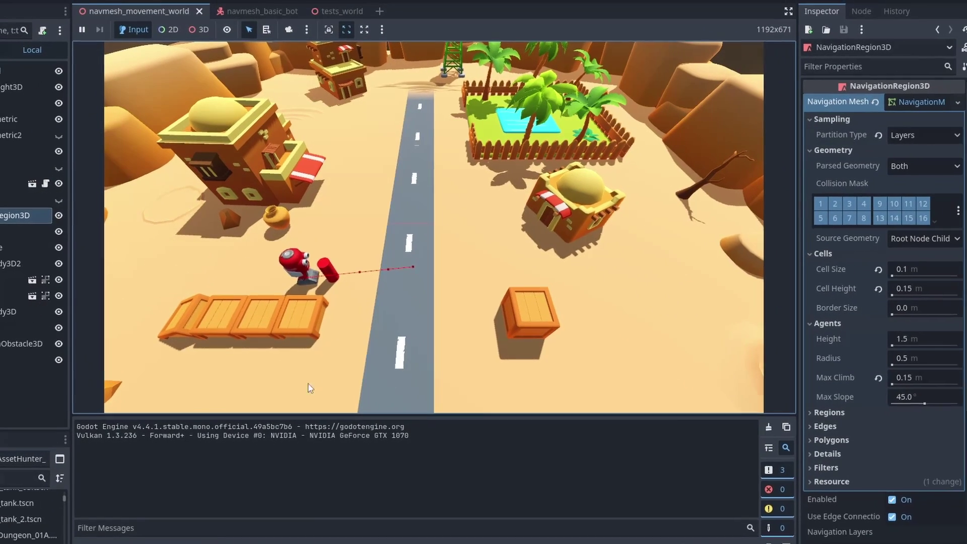
left_click(308, 388)
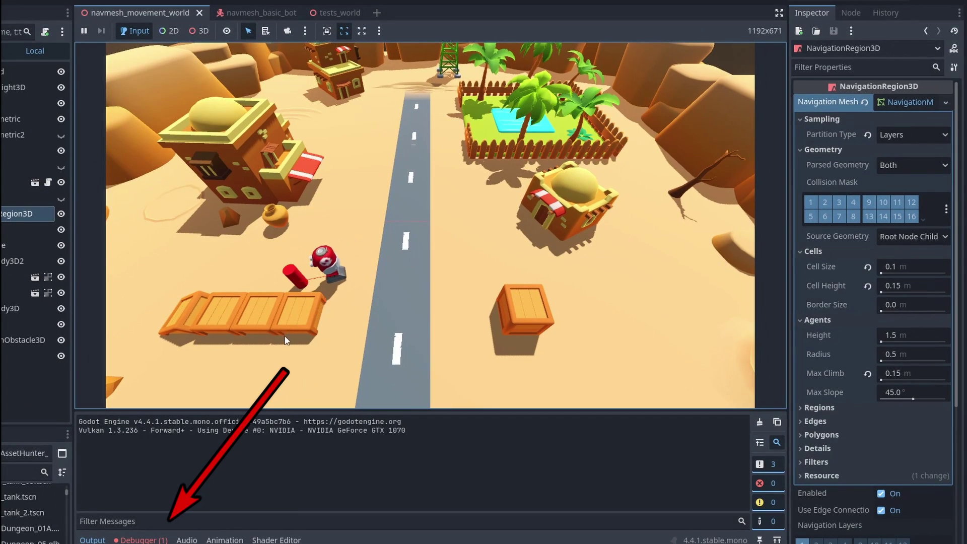
left_click(141, 540)
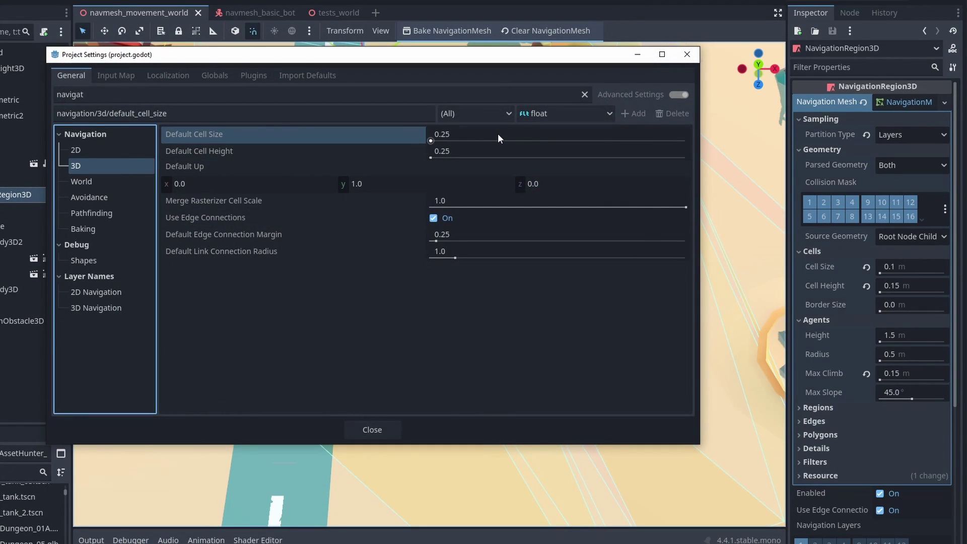
Step: Set the project's Default Cell Size under Navigation 3D to 0.1, then save and run the level
left_click(499, 133)
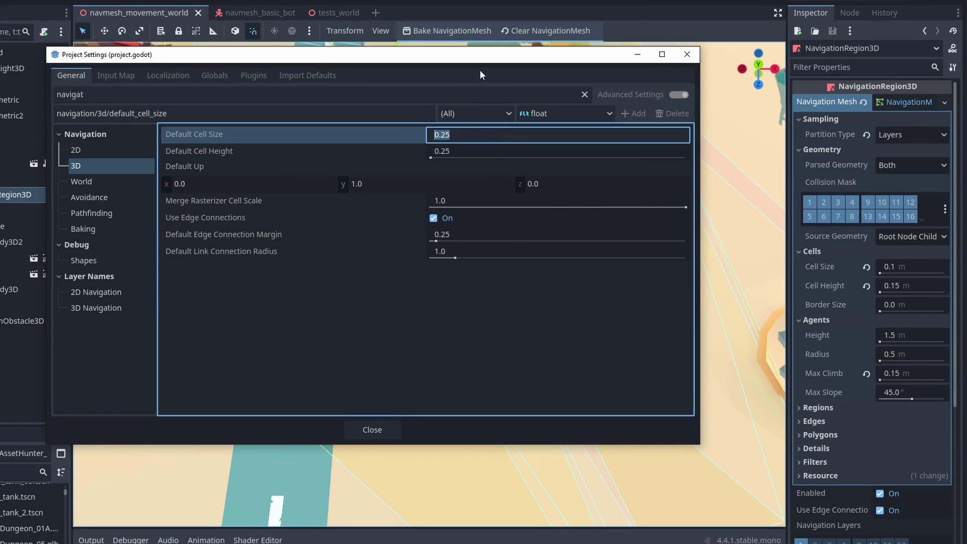
type("0.1")
key("Return")
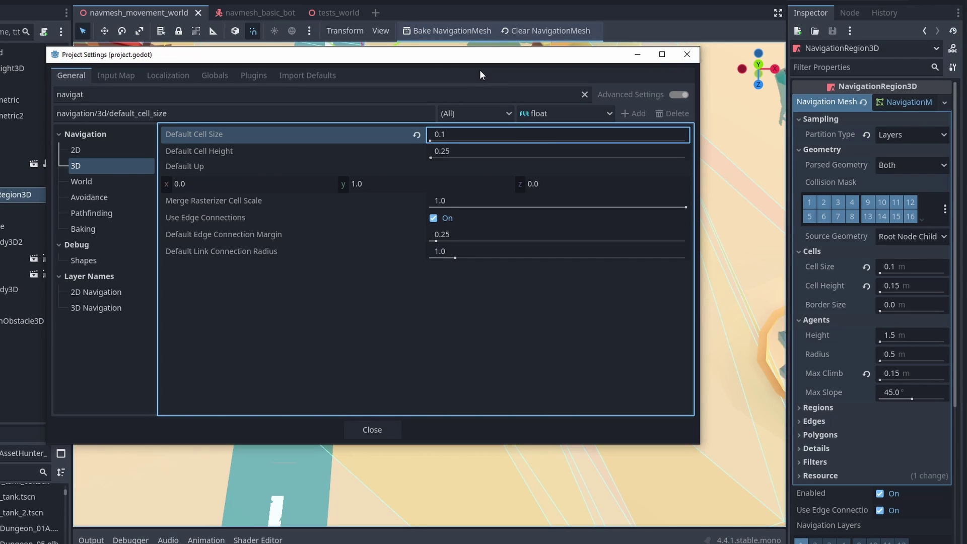
left_click(390, 430)
key("F6")
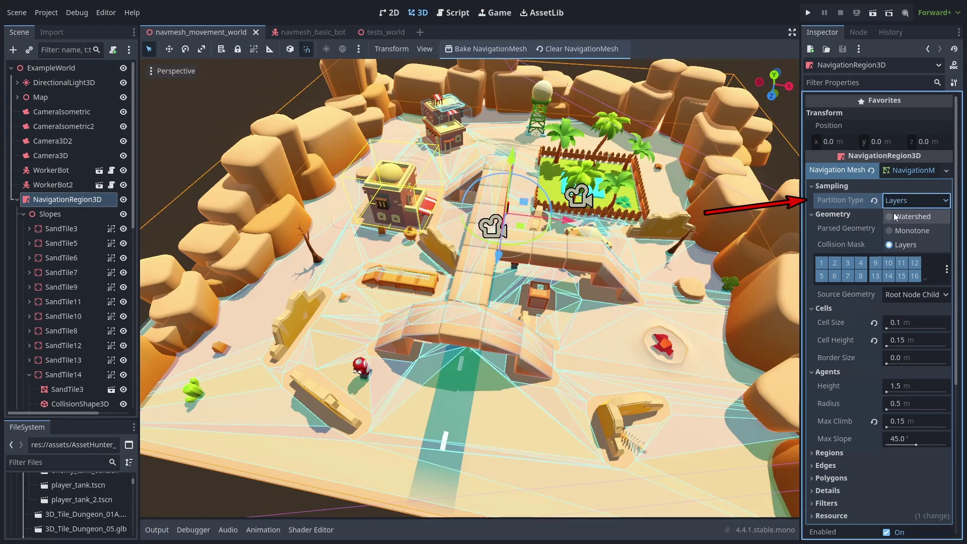
Step: Set the navmesh partition type to Watershed, rebake, and run the project
left_click(894, 213)
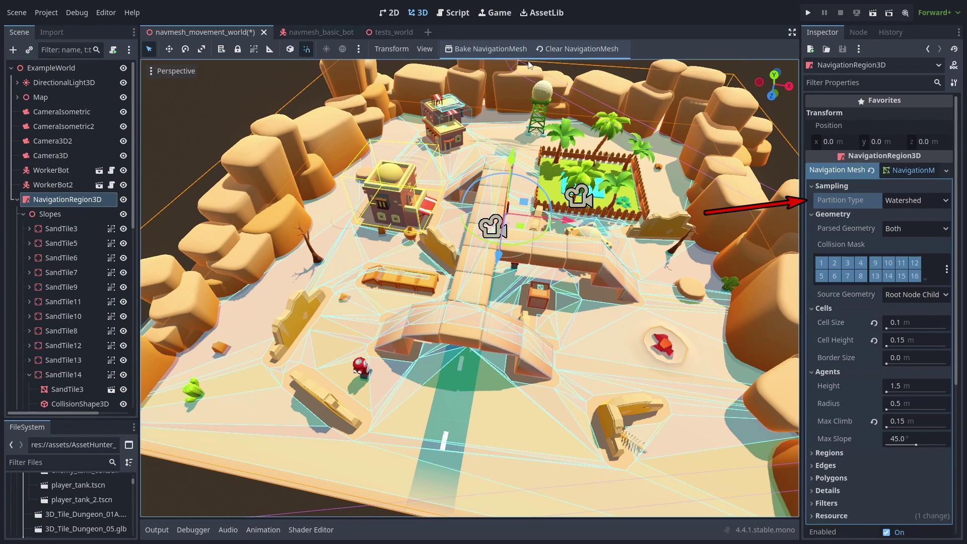
left_click(489, 49)
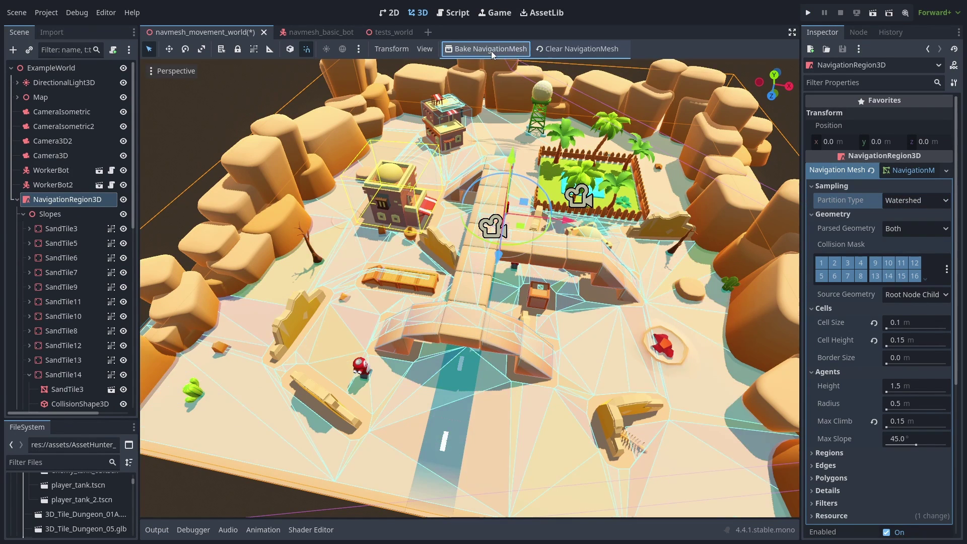
left_click(808, 13)
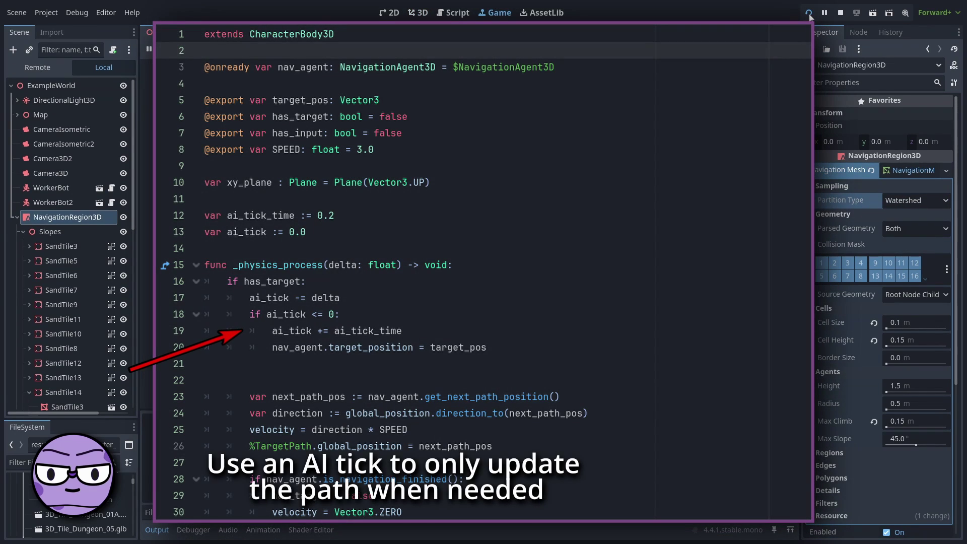